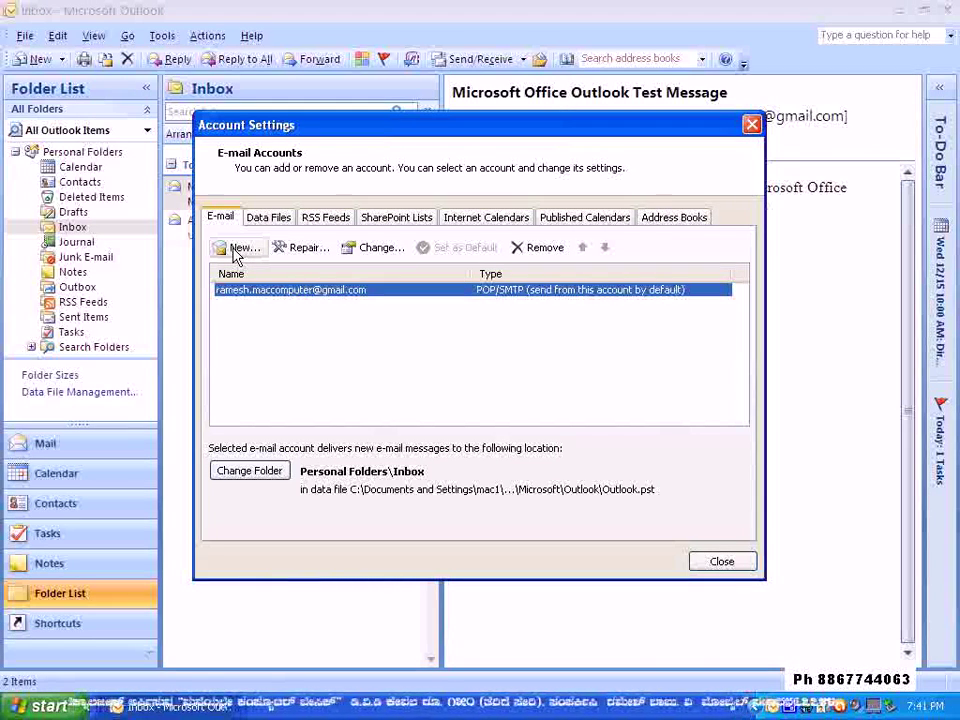
- Cancel the Add New E-mail Account wizard and close Account Settings to return to the Inbox
left_click(236, 250)
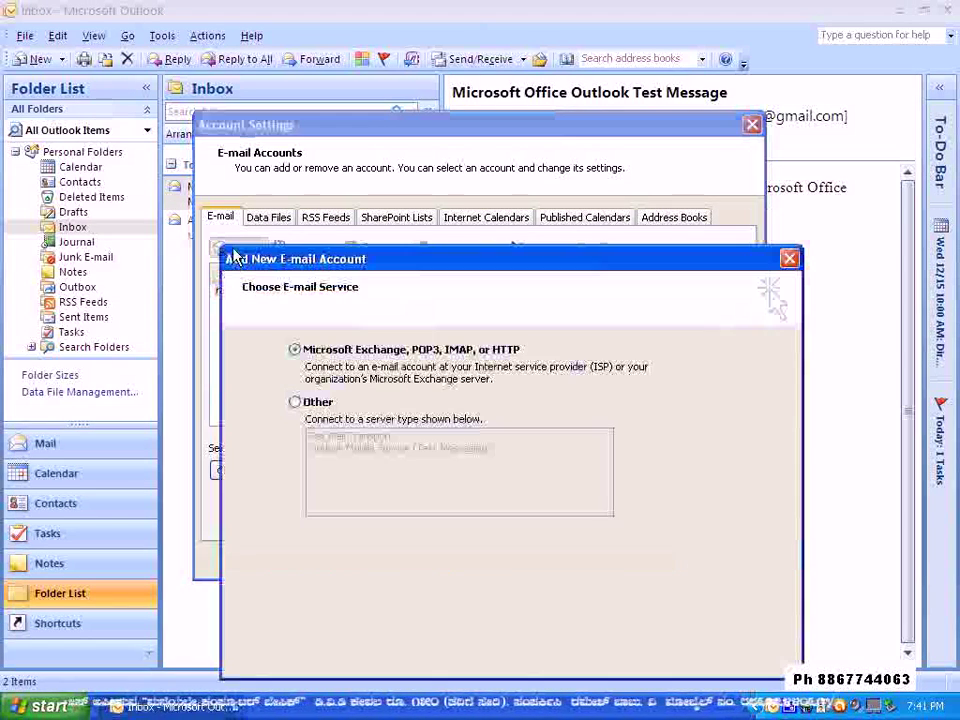
left_click_drag(381, 268, 330, 88)
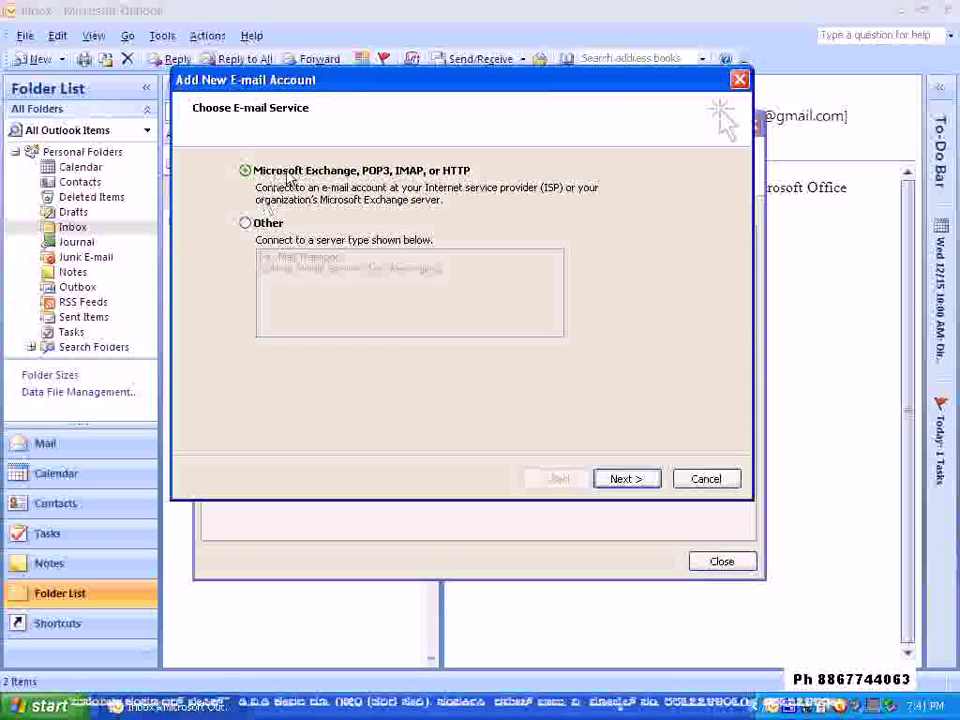
left_click(630, 480)
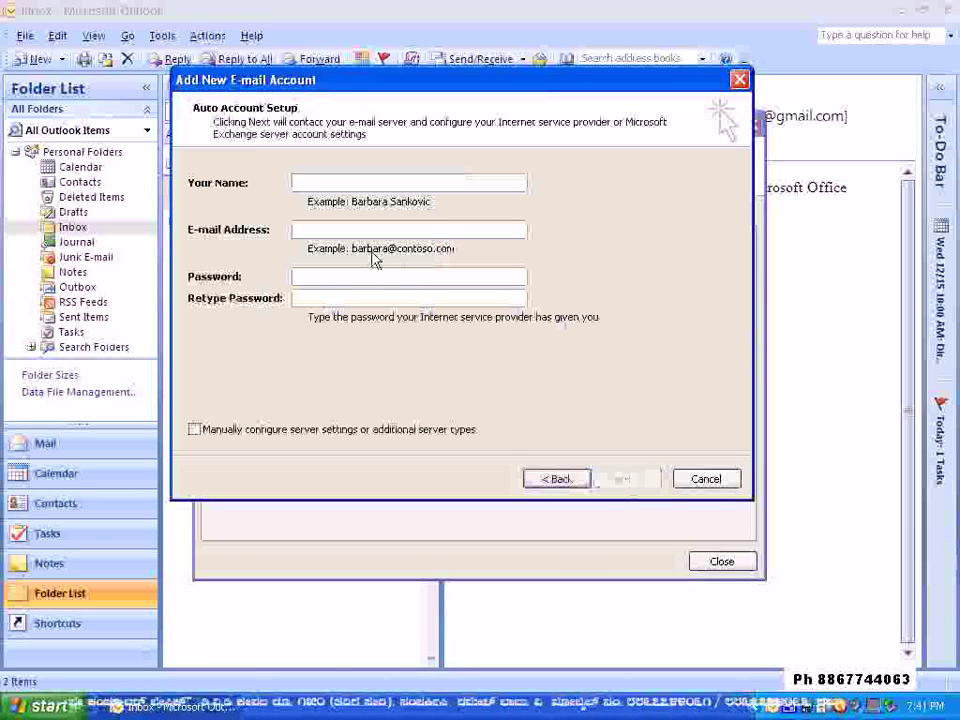
left_click(705, 480)
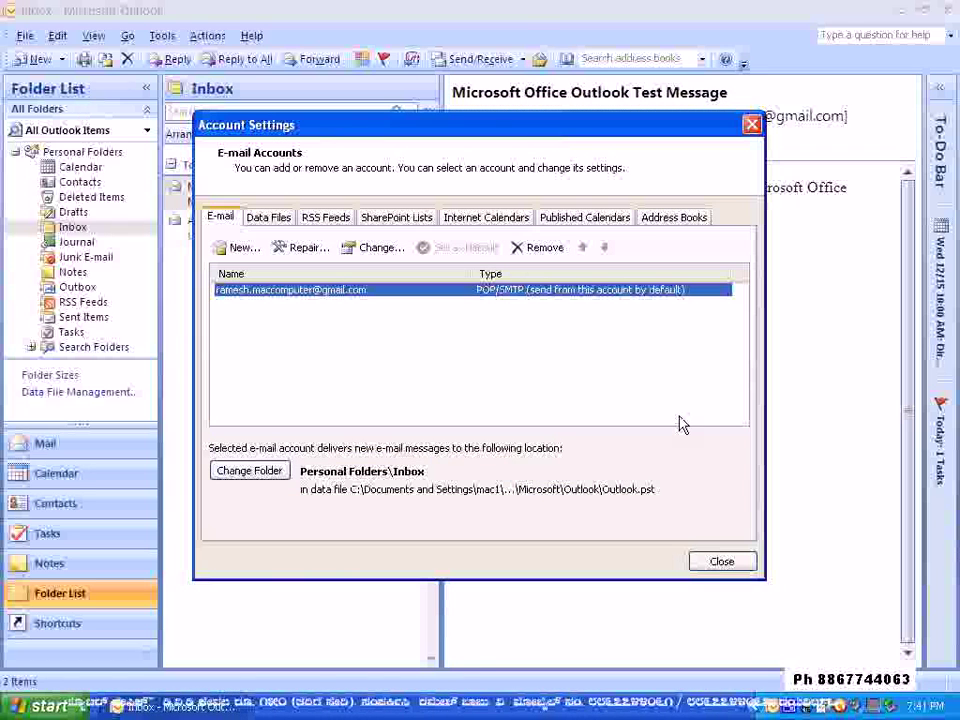
left_click(720, 563)
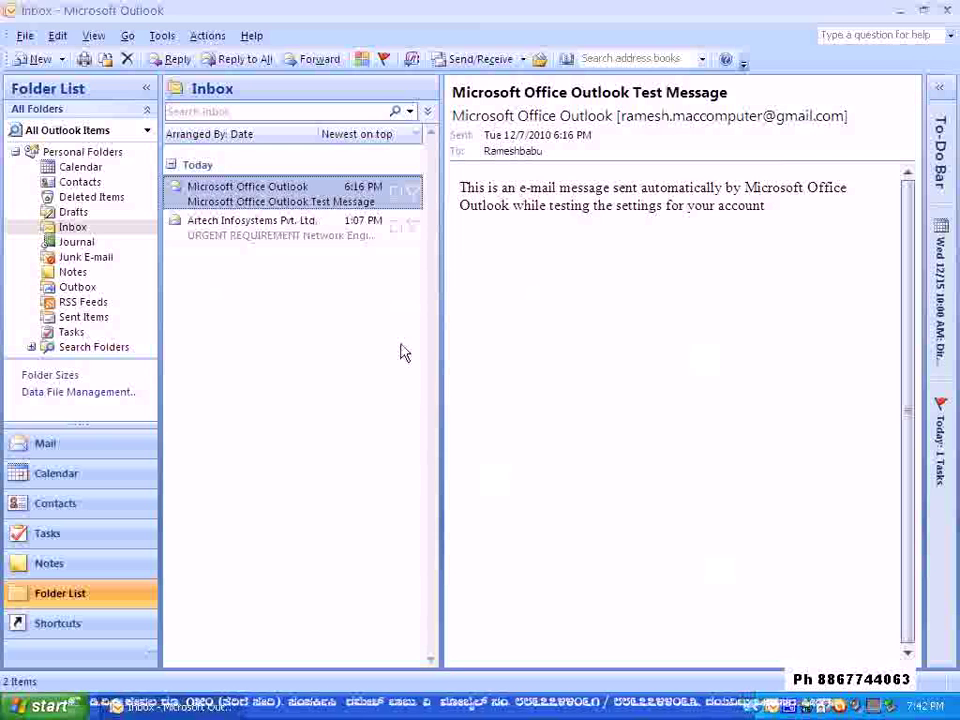
left_click(45, 706)
- In Control Panel's Mail settings, add a new profile and begin naming it Yahoo
left_click(305, 450)
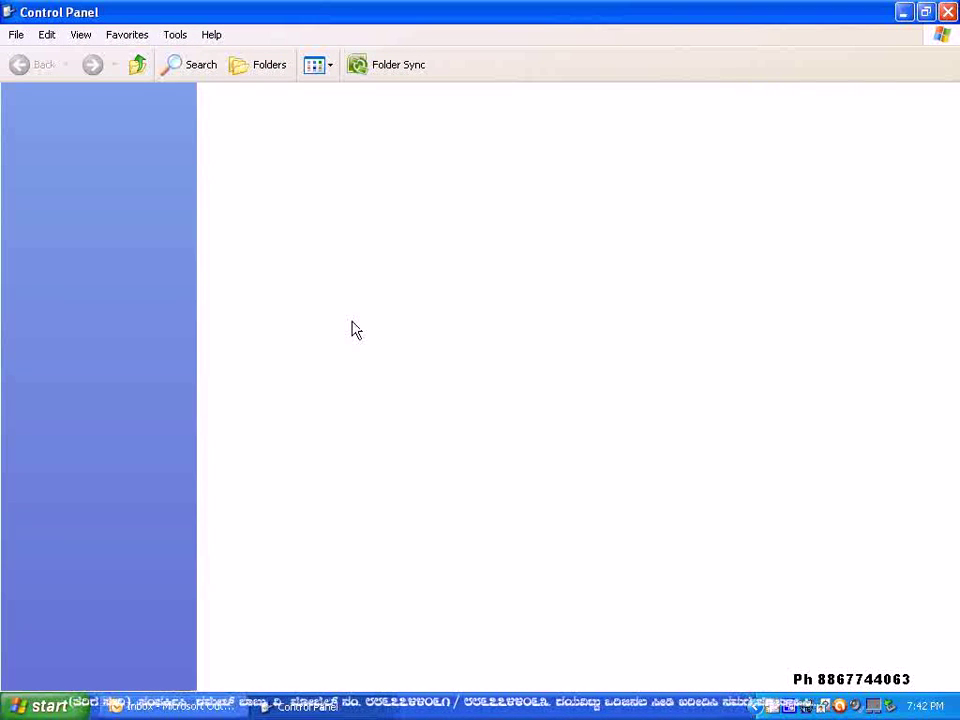
left_click(653, 178)
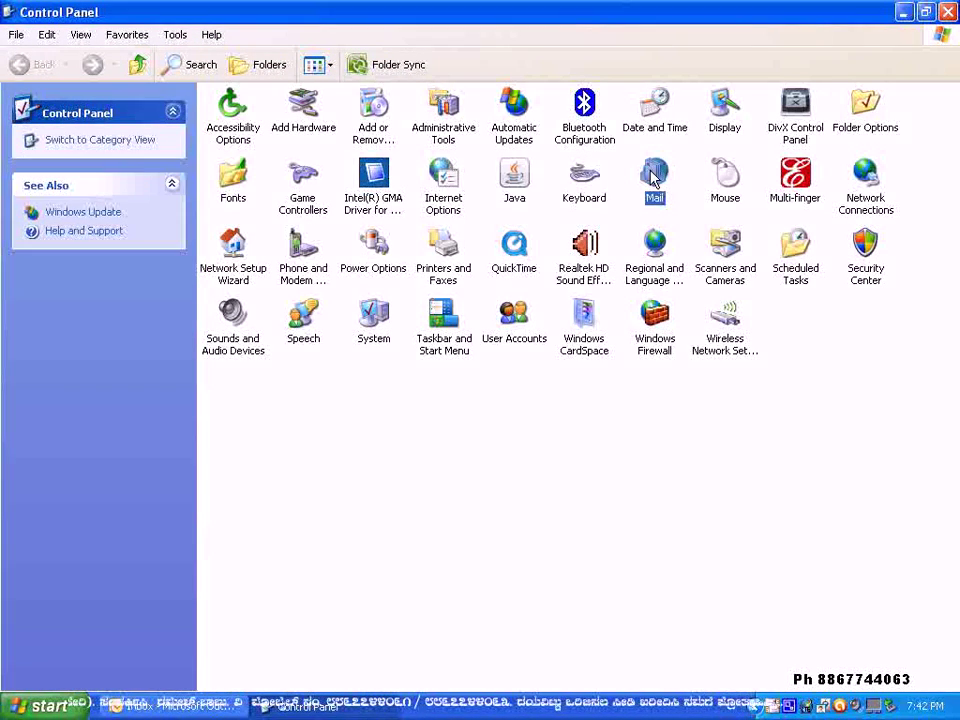
double_click(654, 180)
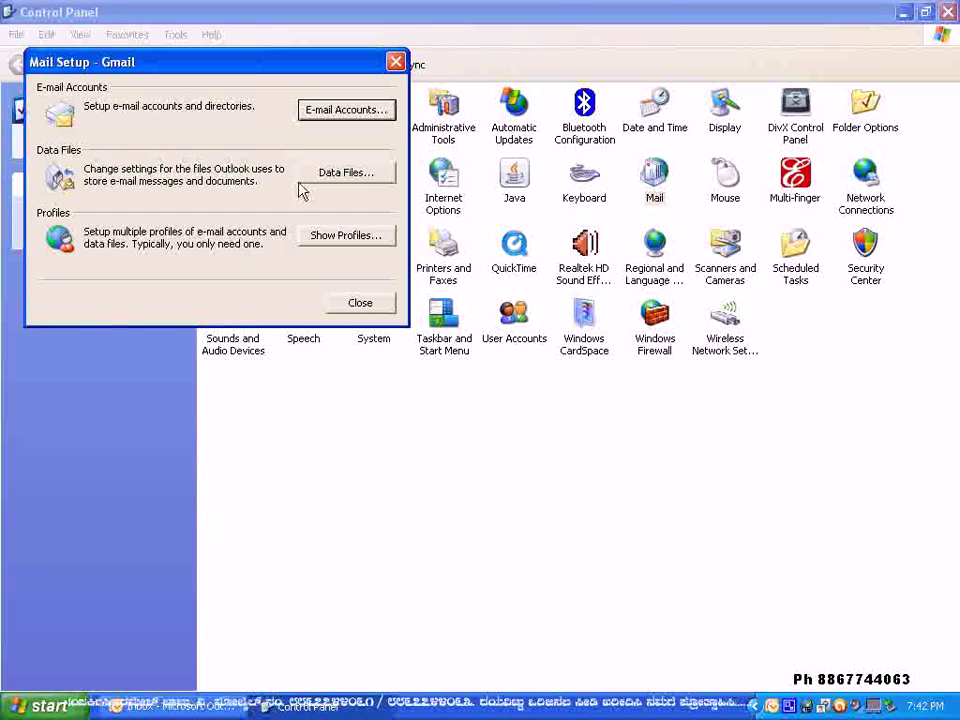
left_click(343, 242)
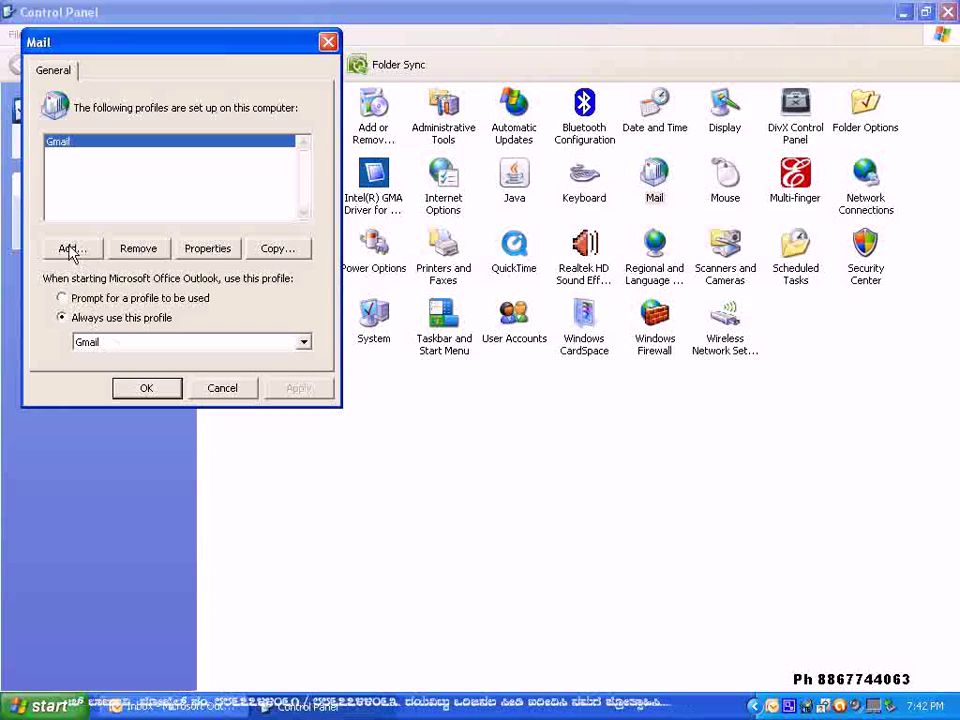
left_click(71, 250)
type("Yahoo")
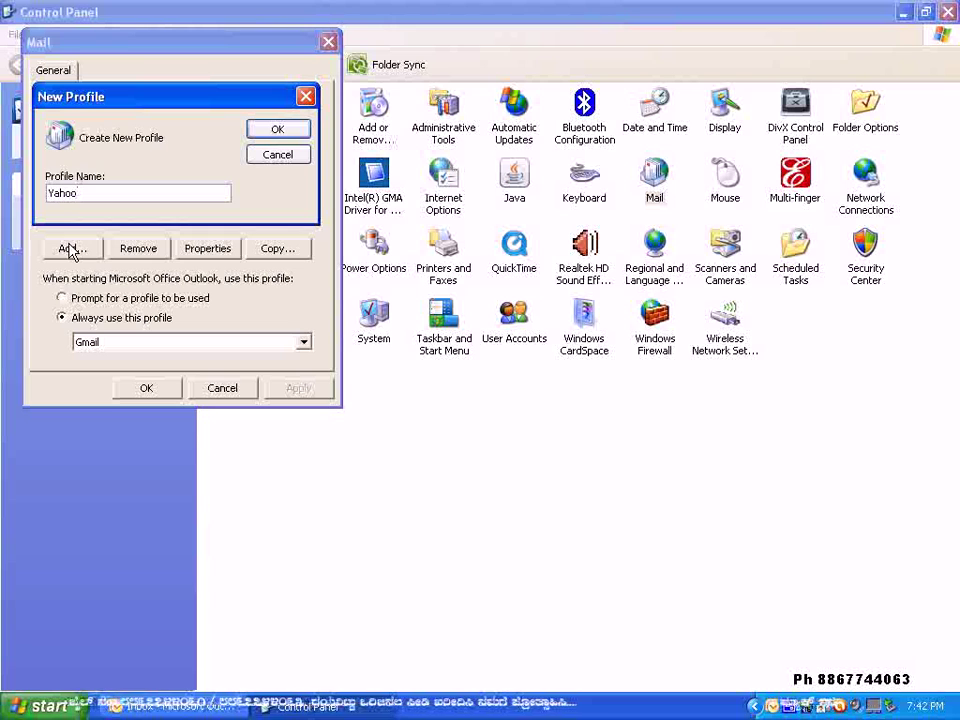
- Confirm the Yahoo profile and enter the sender's display name in automatic account setup
left_click(278, 130)
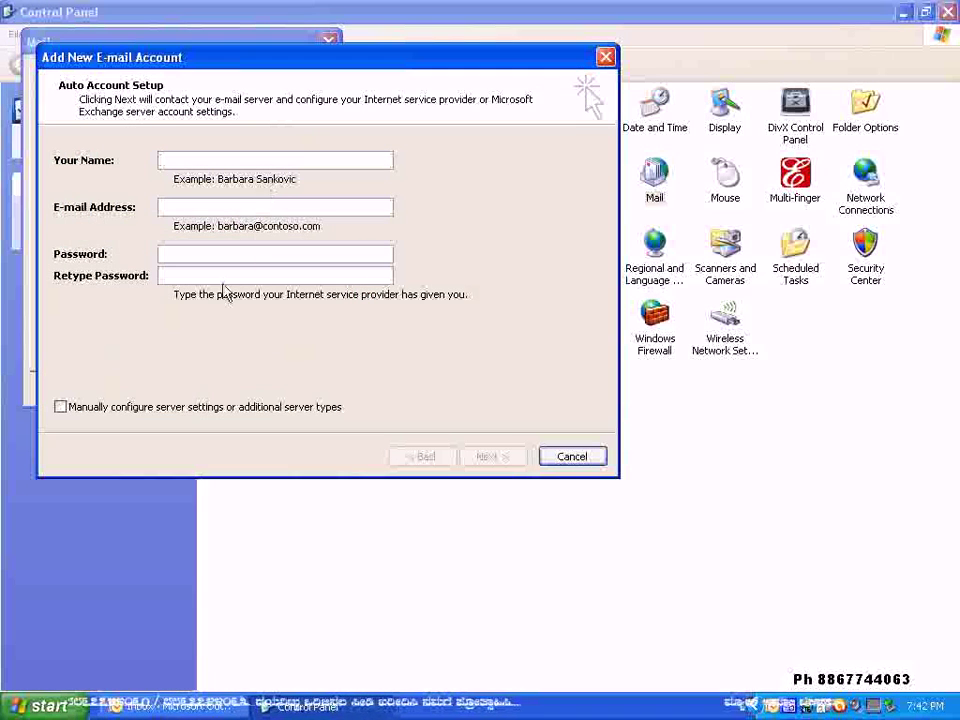
left_click(60, 407)
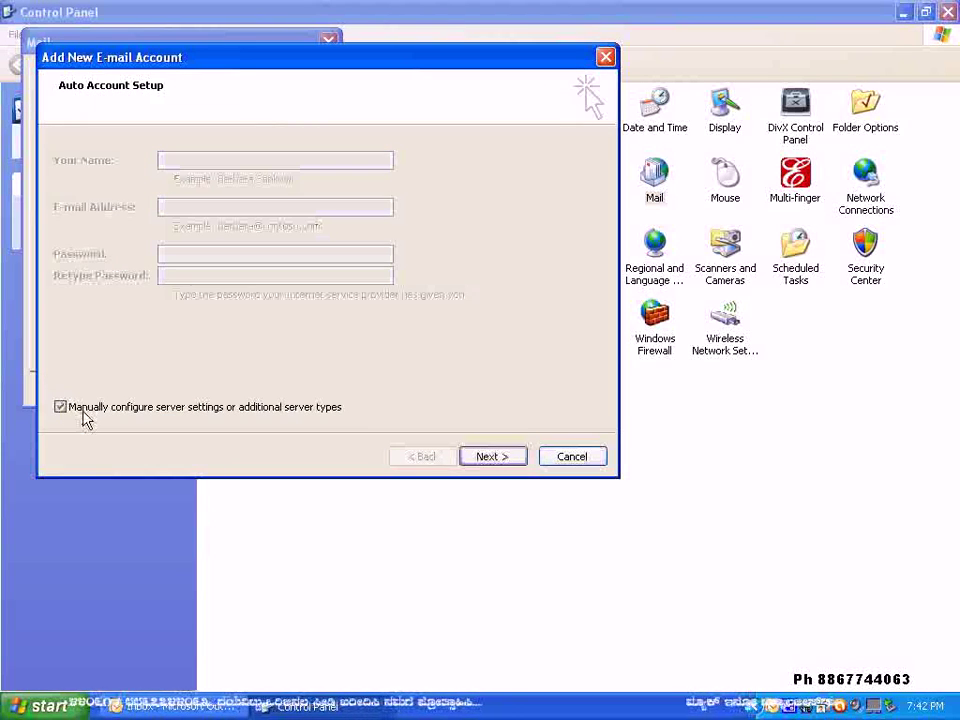
left_click(61, 408)
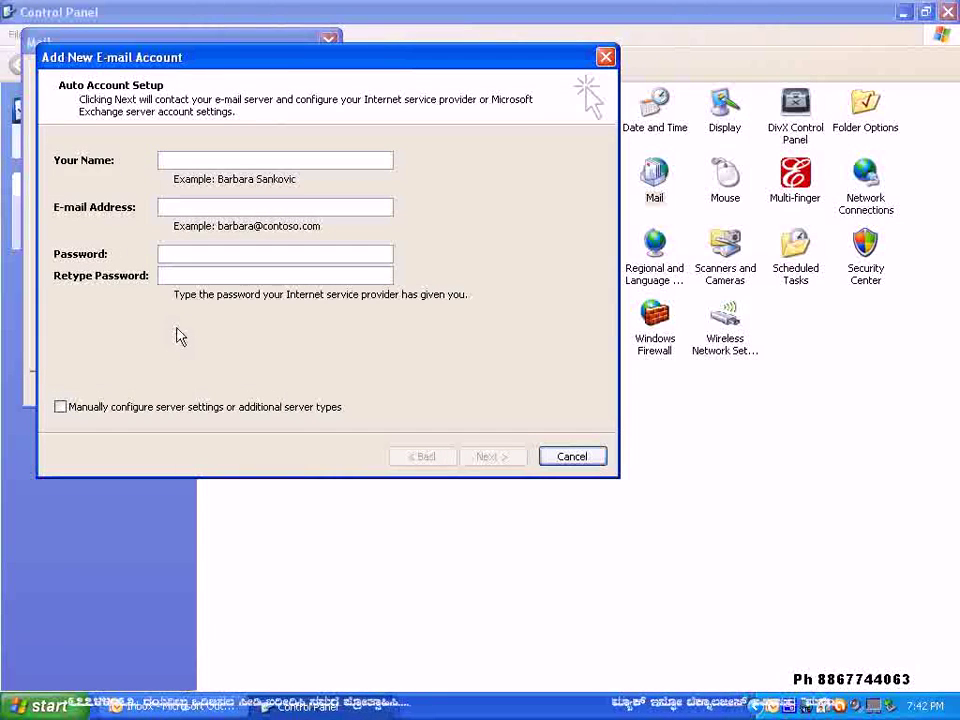
left_click(193, 163)
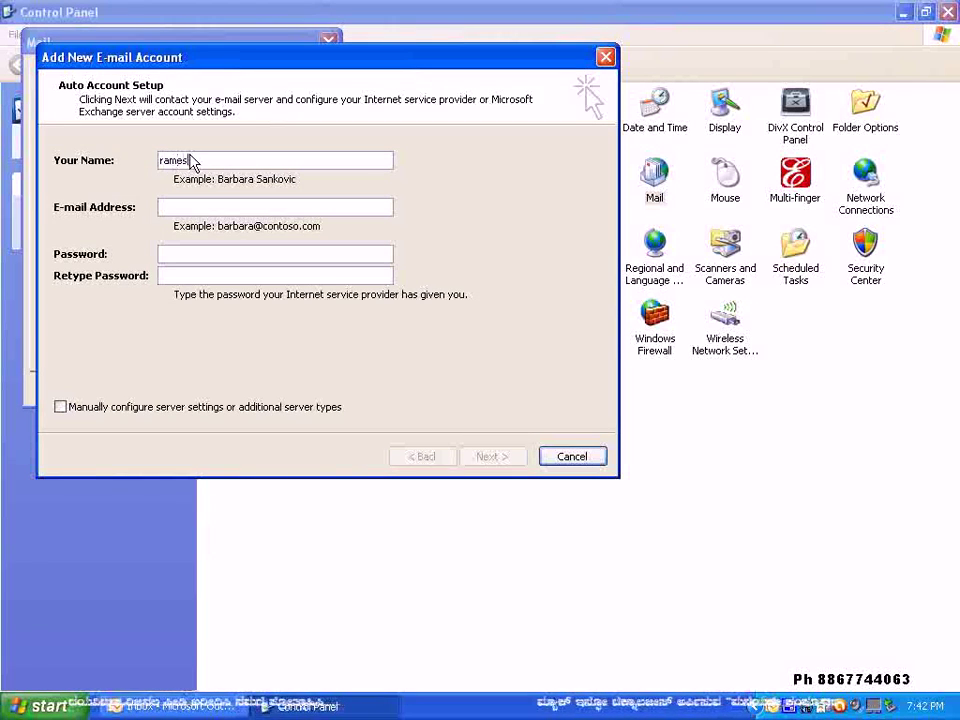
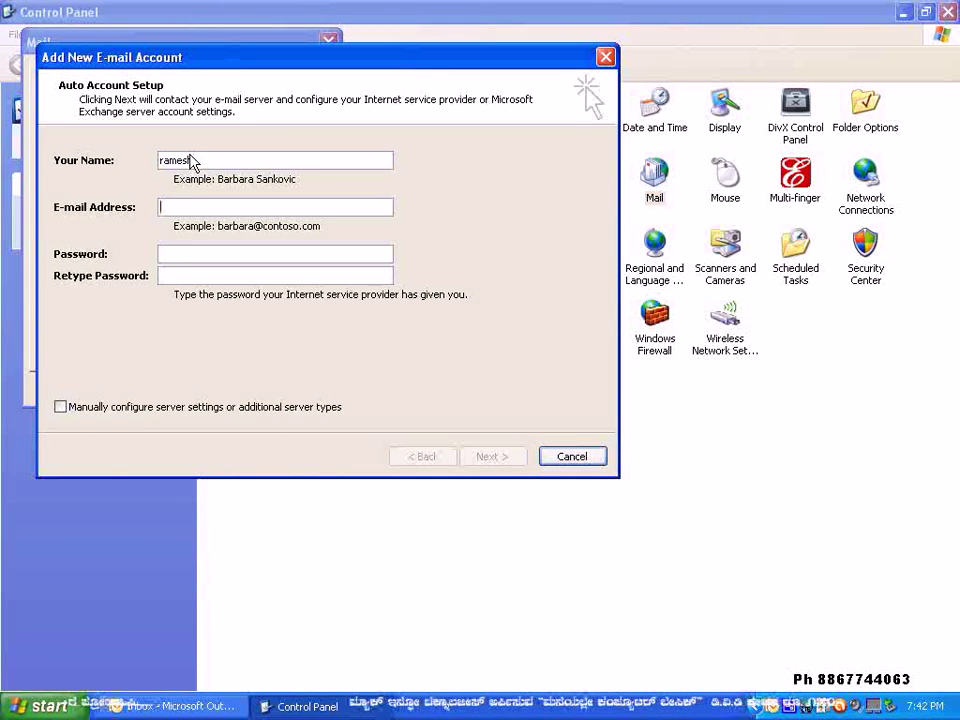
key("Tab")
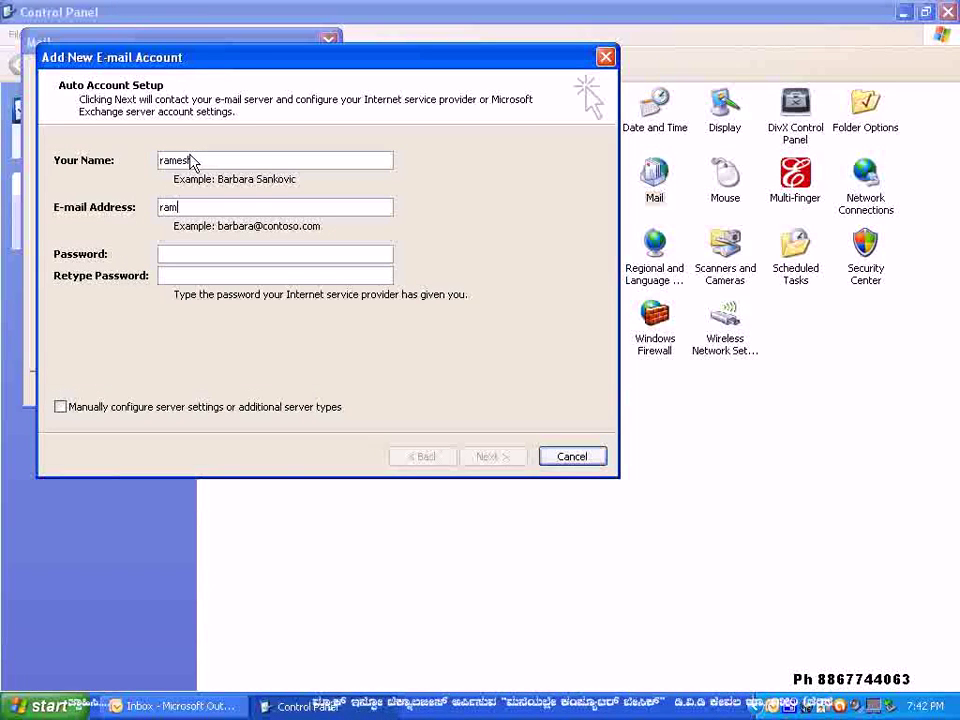
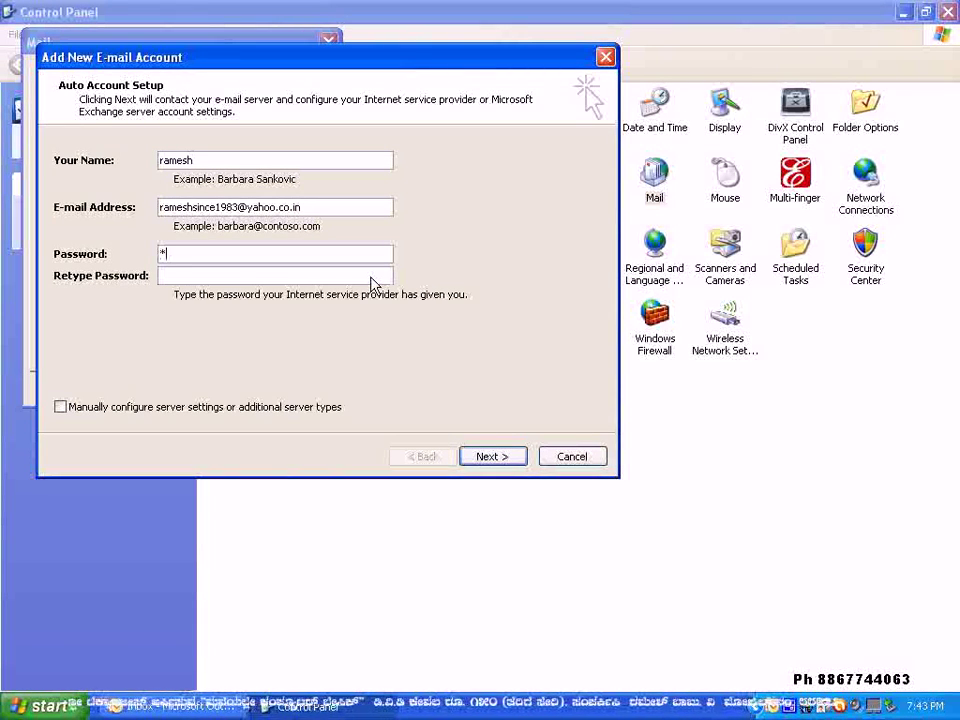
- Enter the Yahoo e-mail address and type the account password twice
type("****")
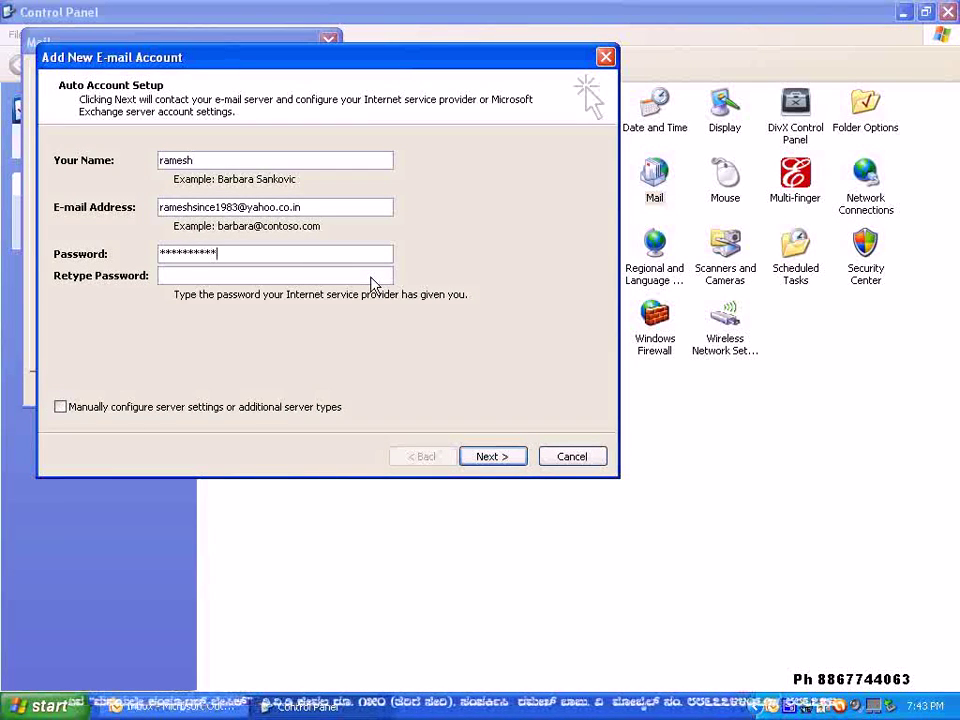
type("*")
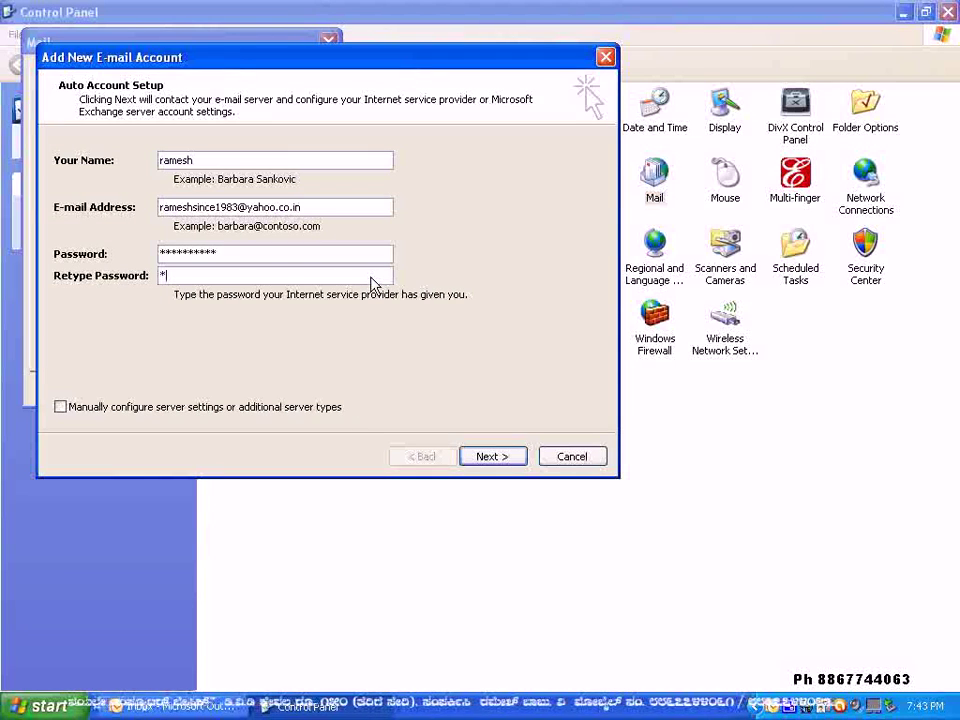
type("*******")
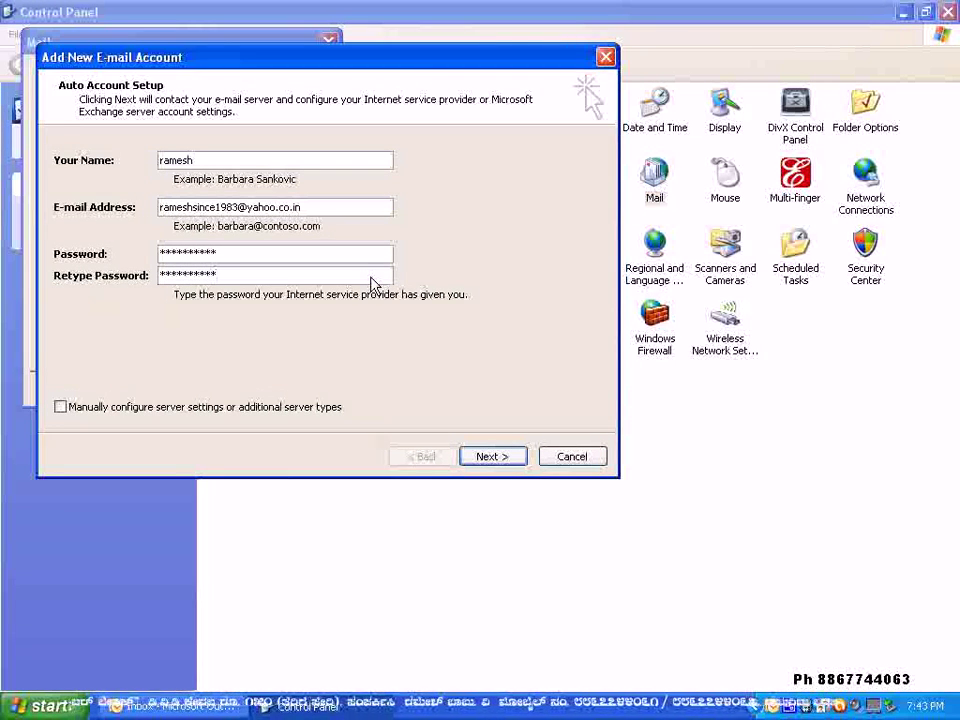
- Search online for the Yahoo server settings until the pop.mail.yahoo.co.in password prompt appears
left_click(493, 457)
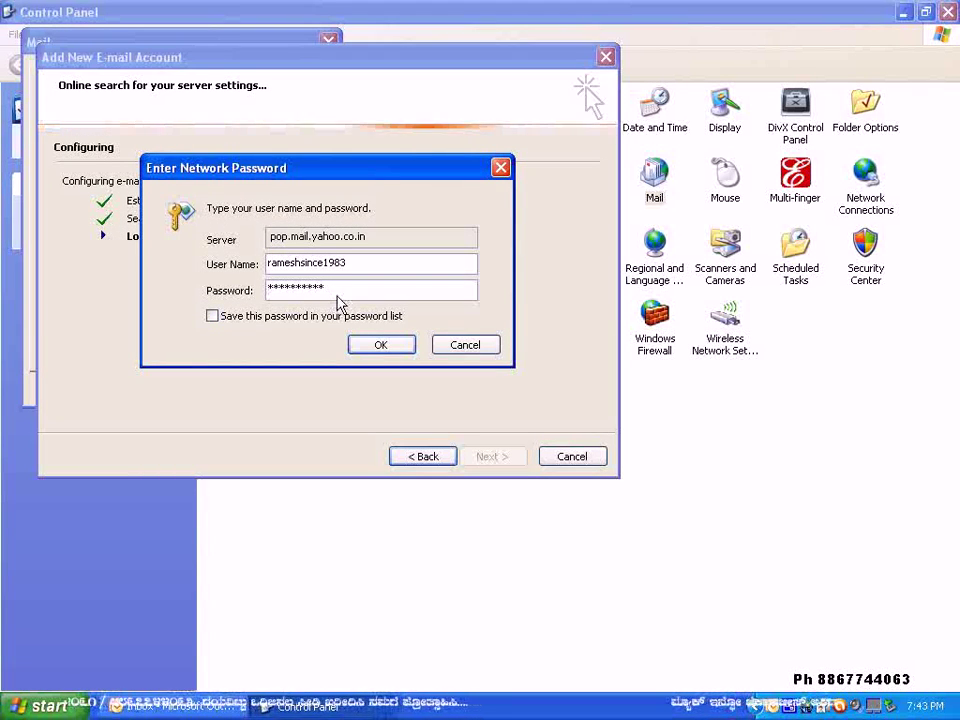
- Replace the prefilled password in Enter Network Password and toggle Save this password
left_click_drag(338, 302, 238, 290)
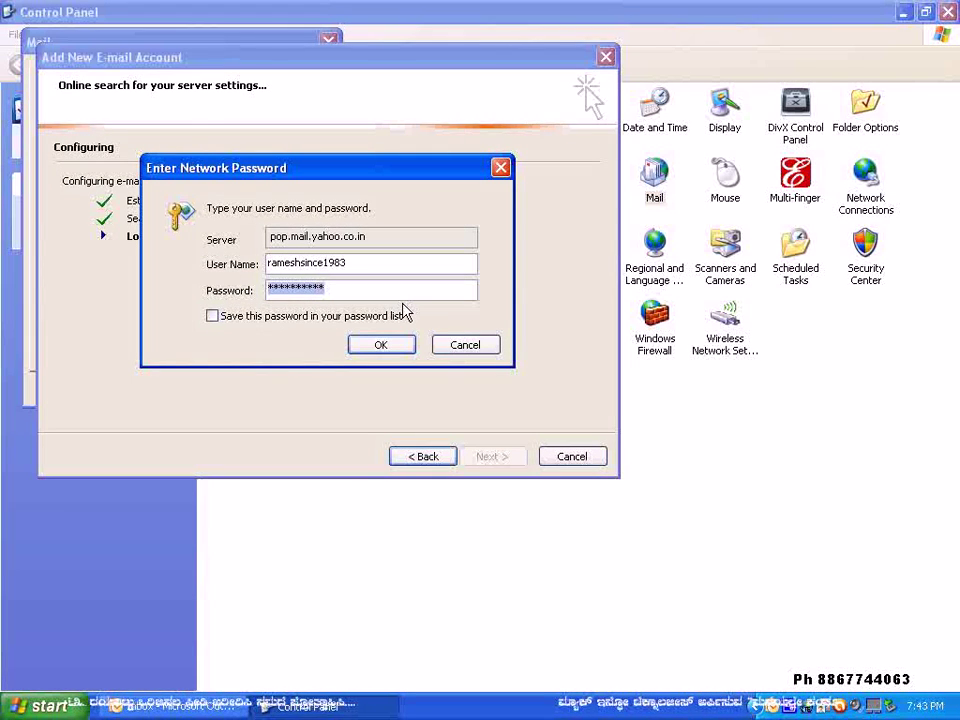
type("******")
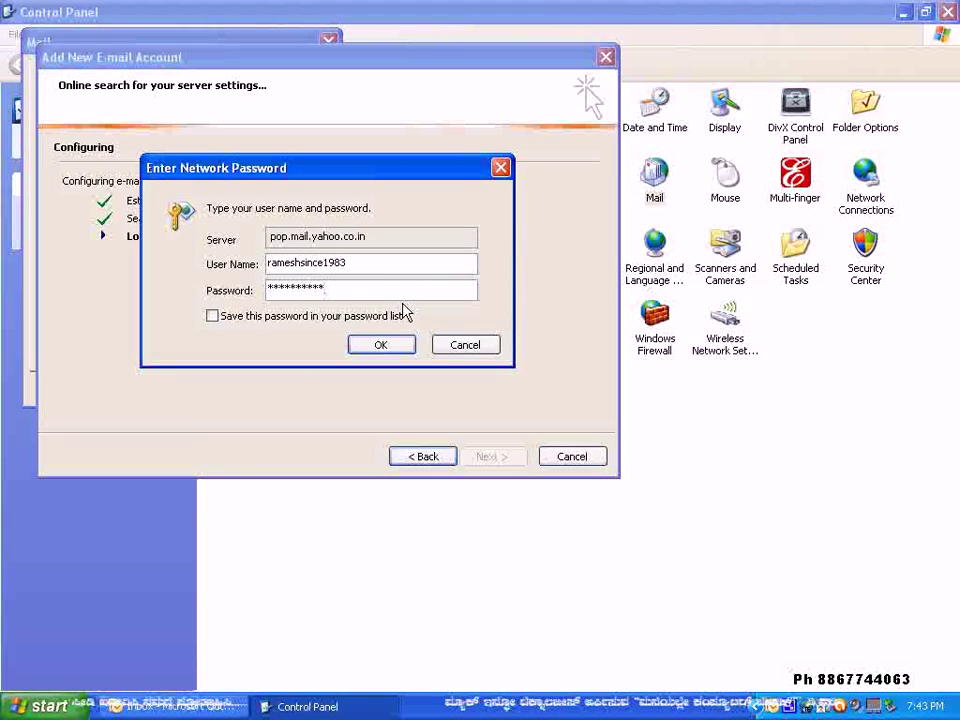
left_click(212, 316)
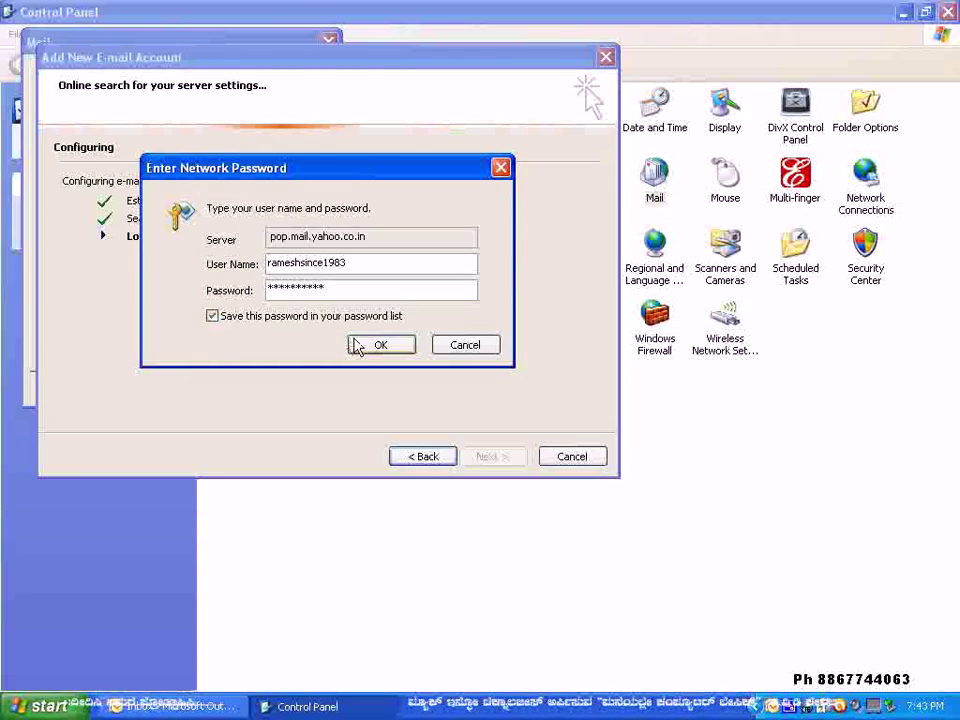
left_click(364, 346)
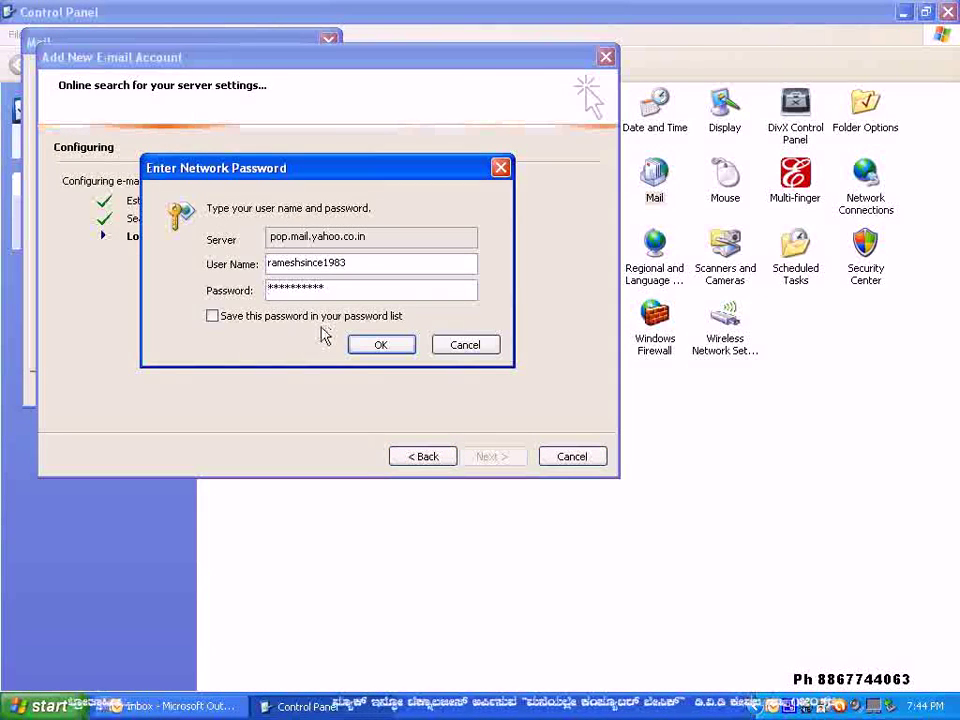
- Append the Yahoo domain to the user name, re-enter the password, and submit the login
left_click(369, 273)
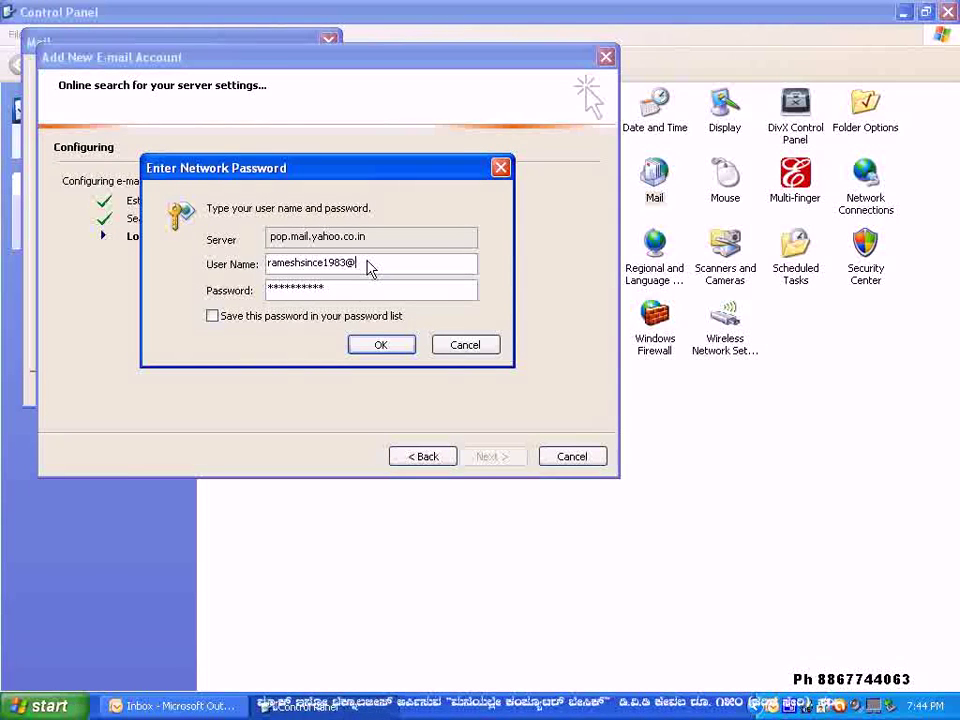
type("@yahoo.co.in")
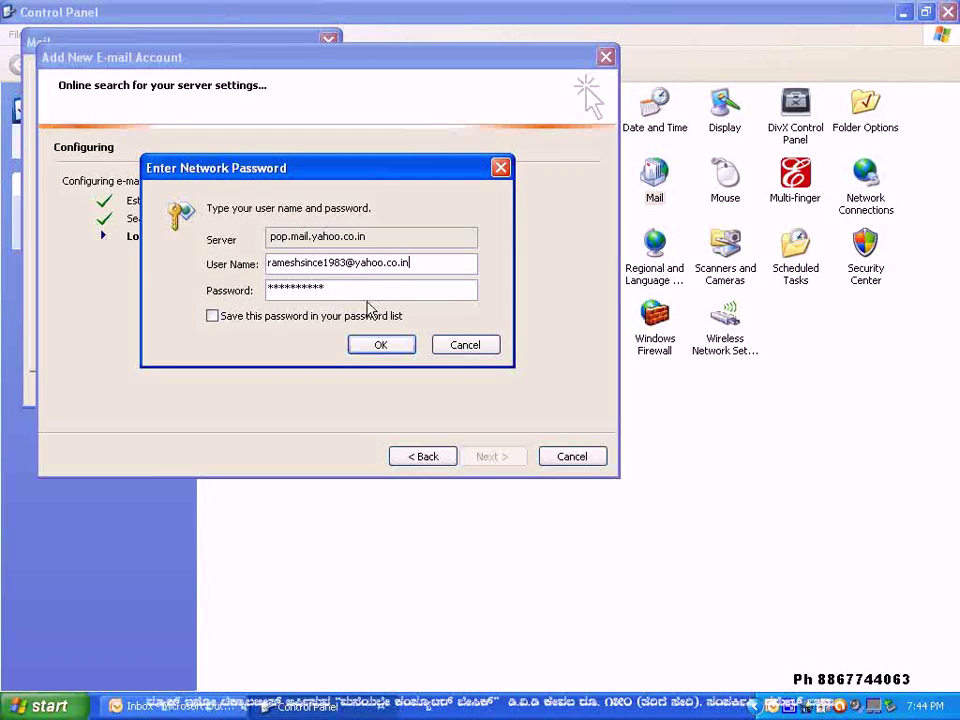
left_click(213, 316)
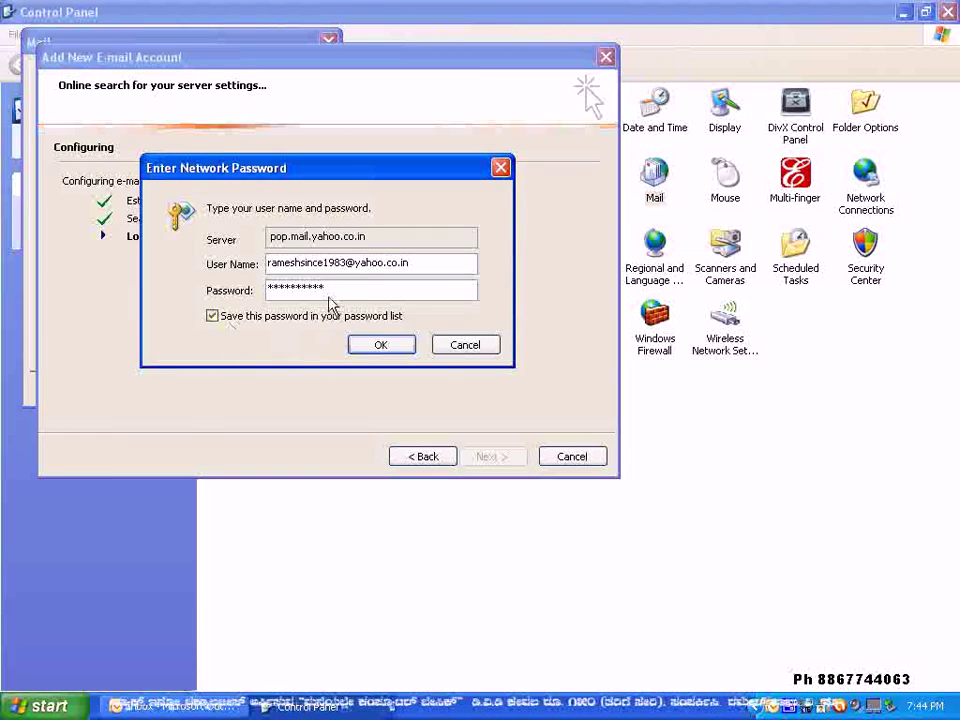
left_click_drag(330, 289, 221, 296)
key("BackSpace")
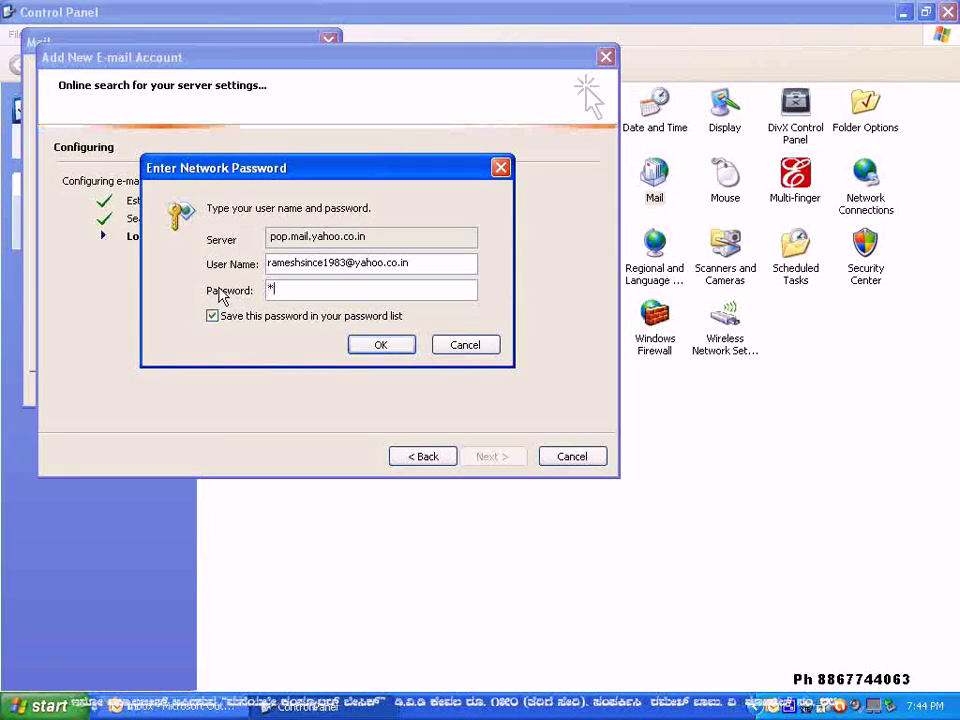
type("*********")
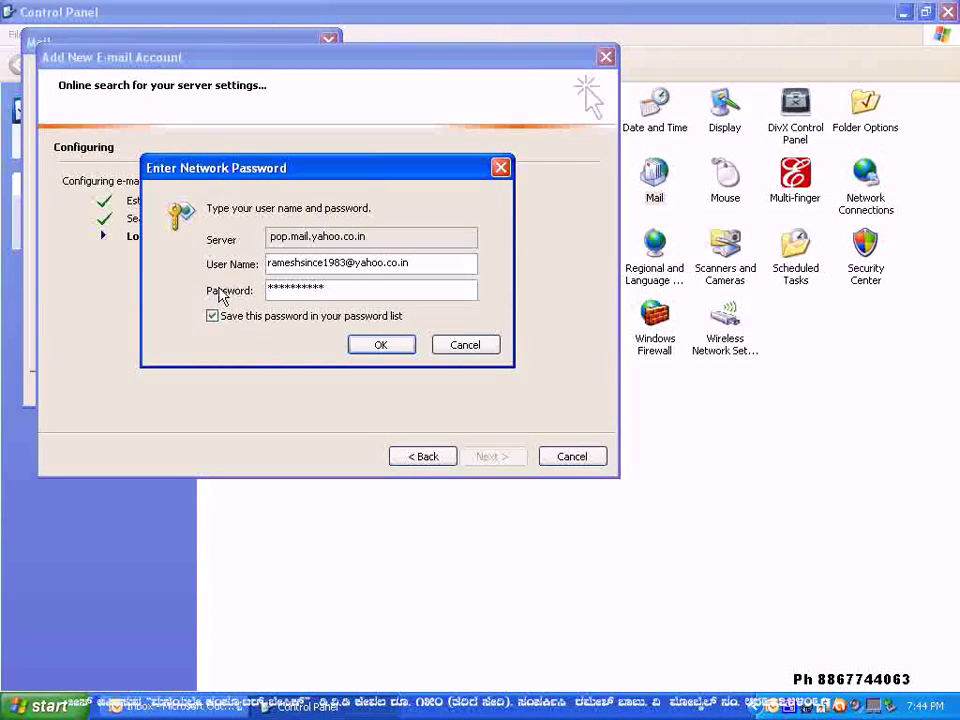
left_click(362, 346)
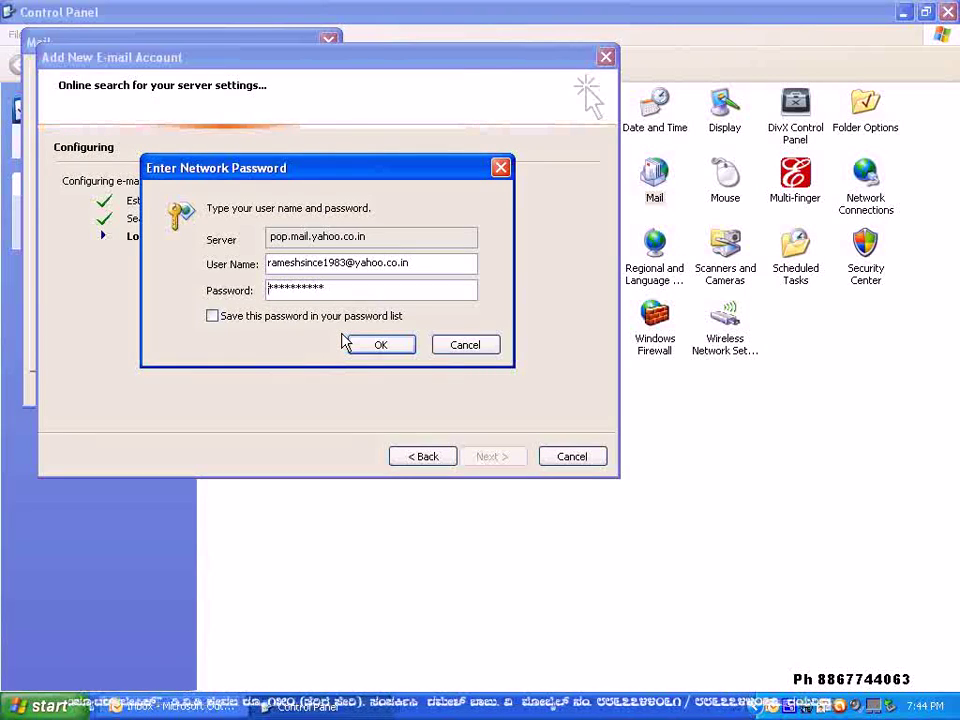
left_click(374, 340)
- Dismiss the password prompt, switch to manual configuration, and finish the wizard with pre-filled settings
left_click(476, 348)
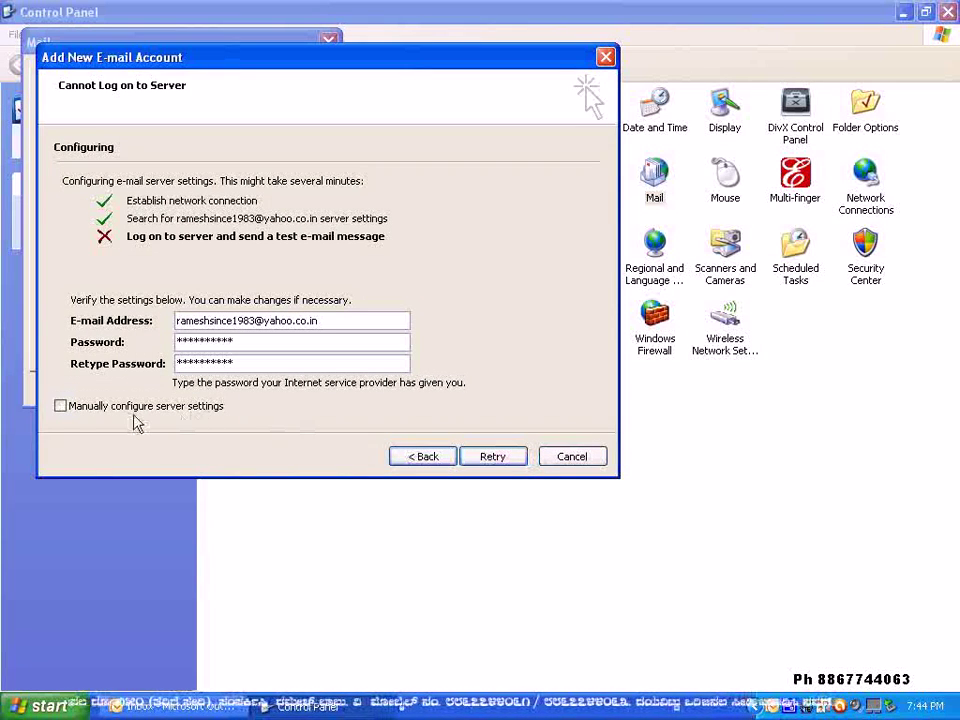
left_click(60, 406)
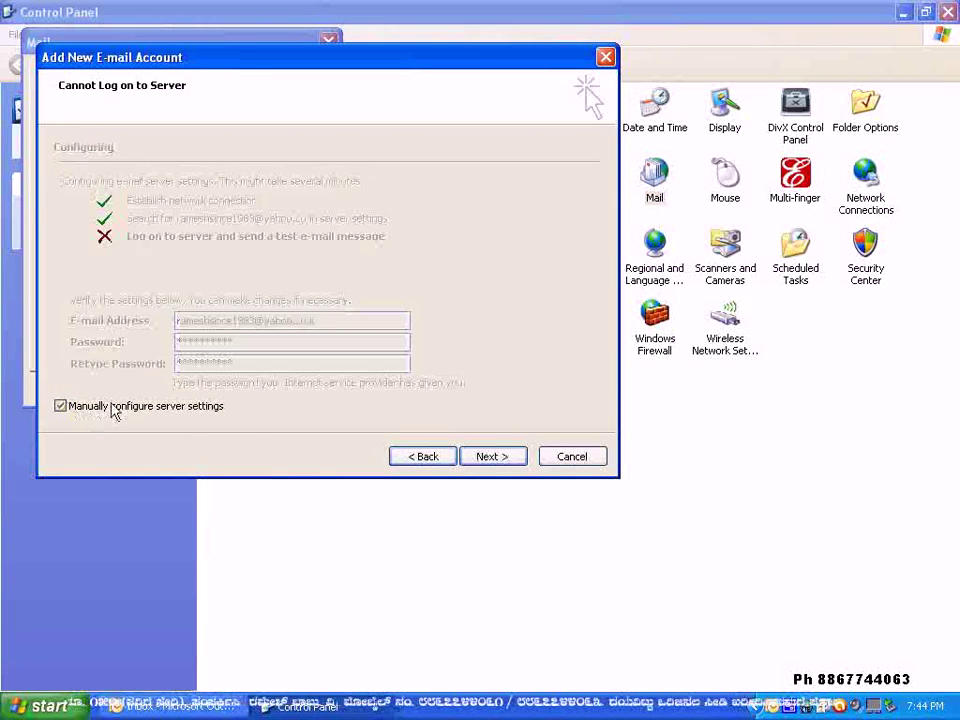
left_click(426, 458)
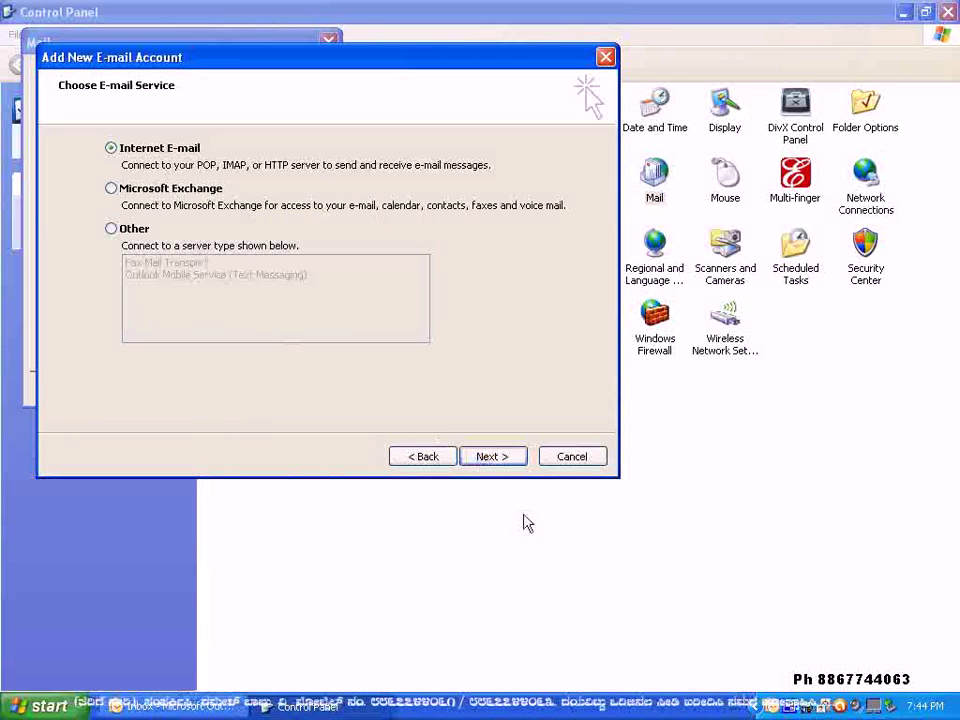
left_click(492, 456)
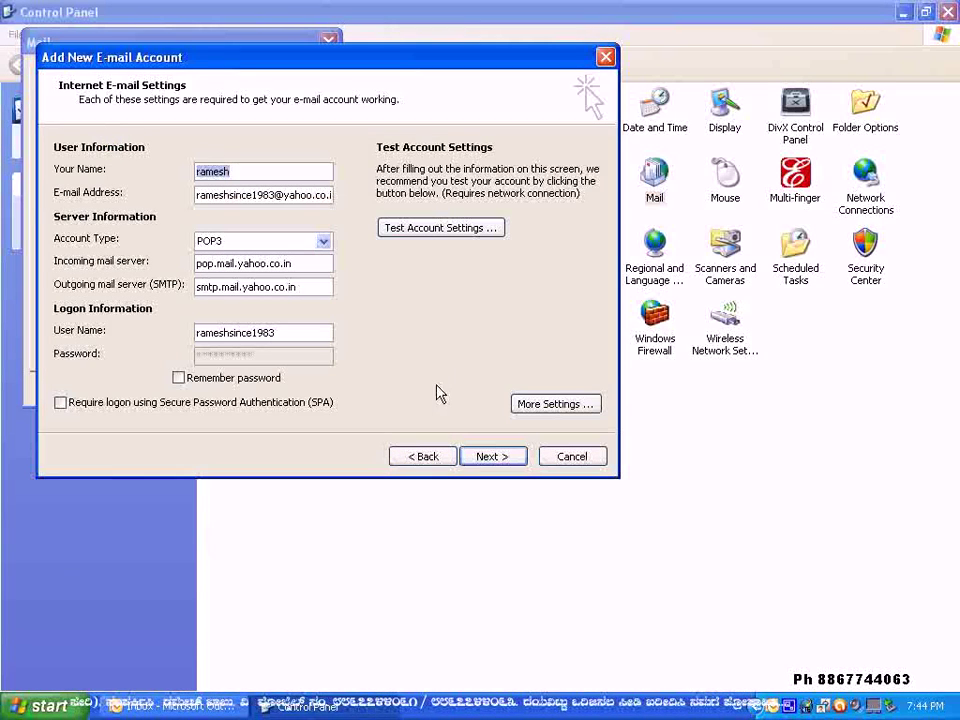
left_click(488, 456)
left_click(490, 457)
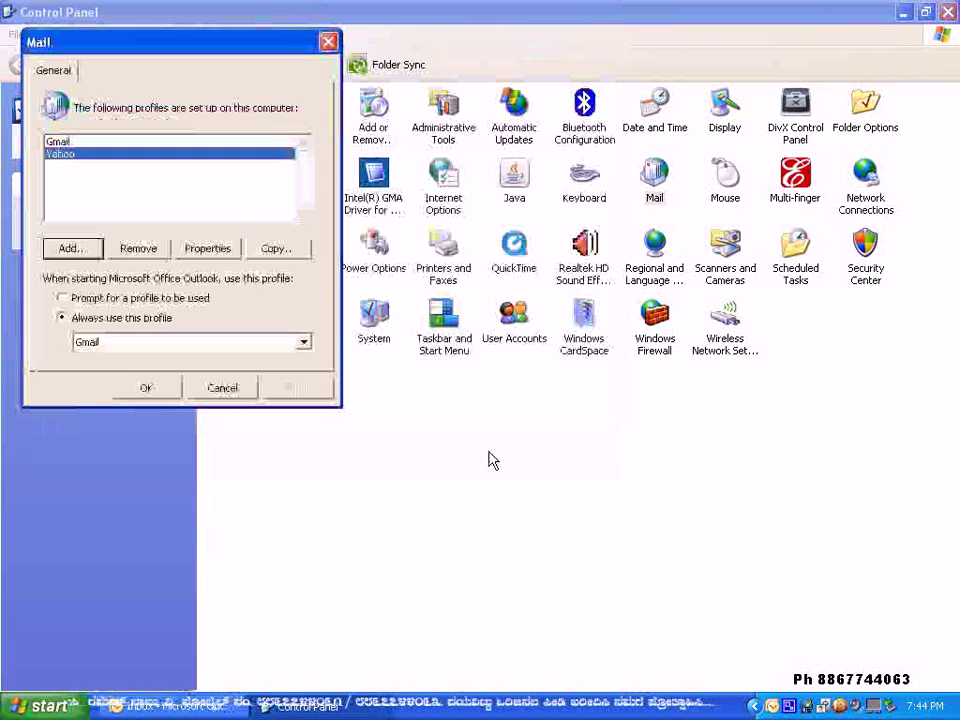
- With Yahoo selected, set startup to Prompt for a profile to be used, then save and close
left_click(62, 143)
left_click(62, 155)
left_click(58, 143)
left_click(59, 156)
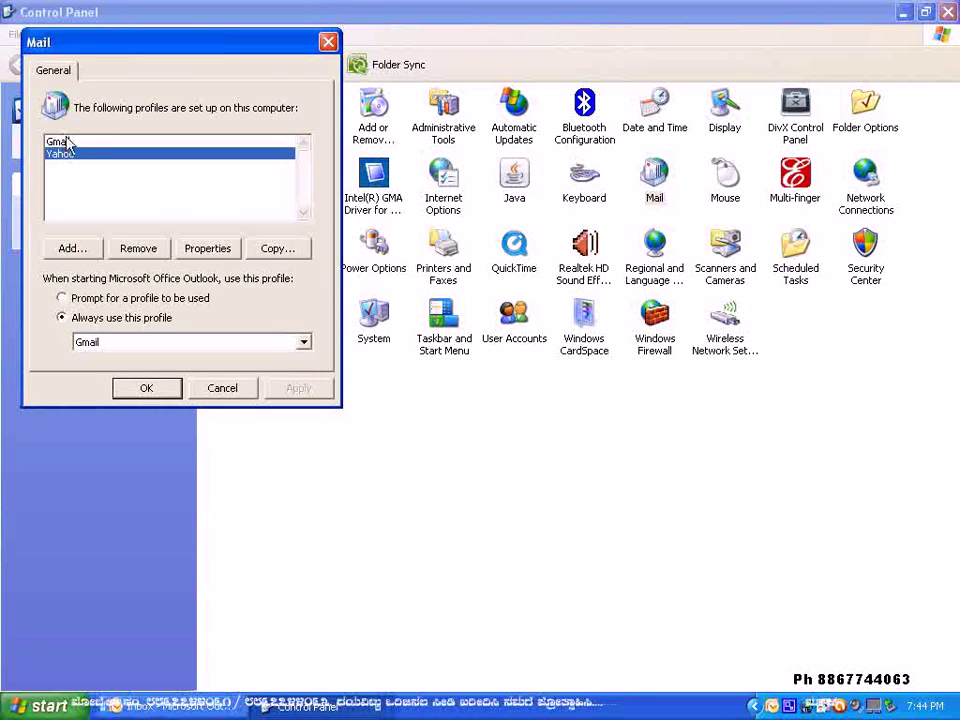
left_click(62, 142)
left_click(65, 157)
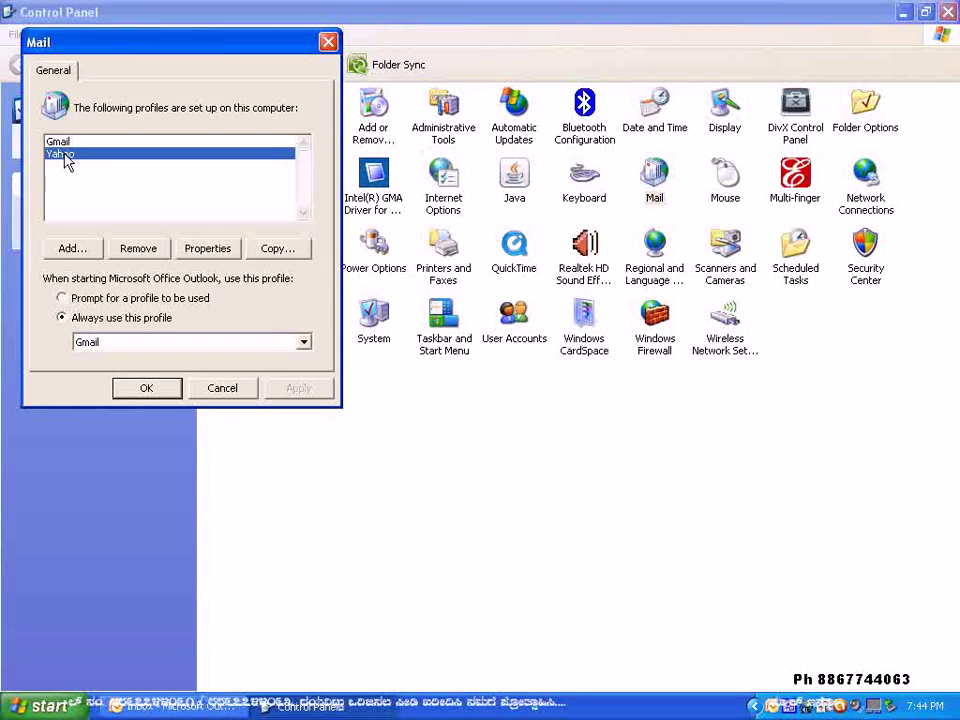
left_click(98, 320)
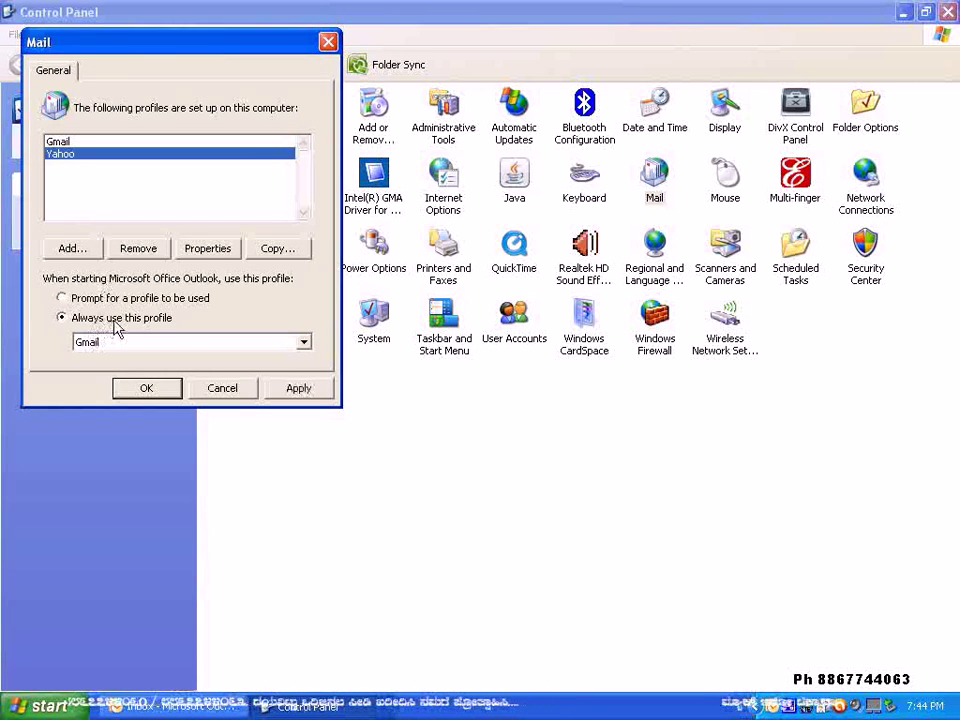
left_click(64, 299)
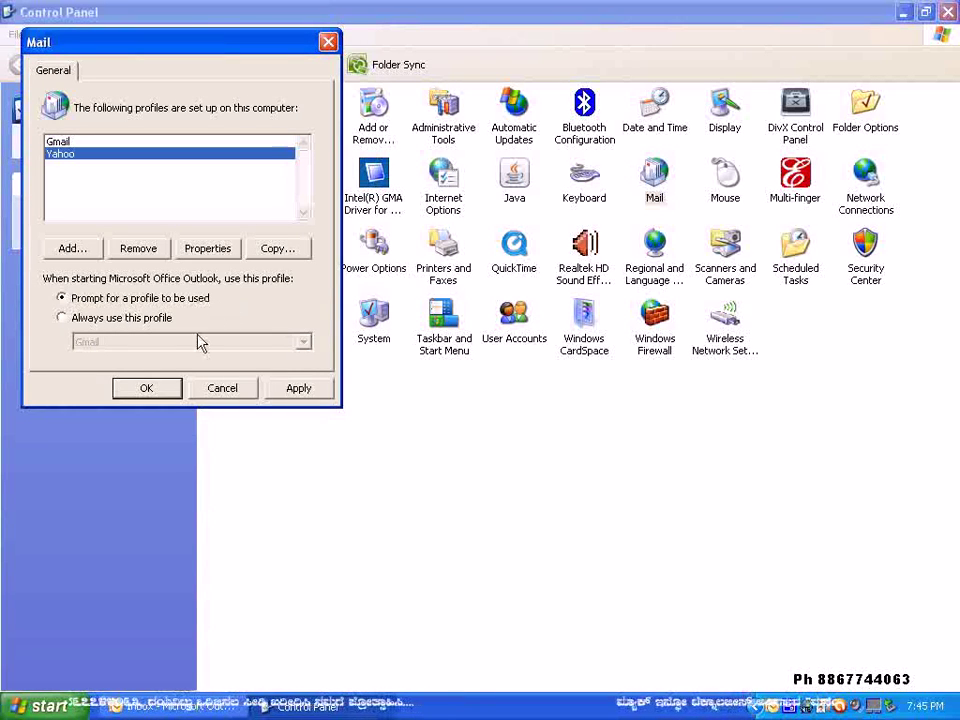
left_click(150, 390)
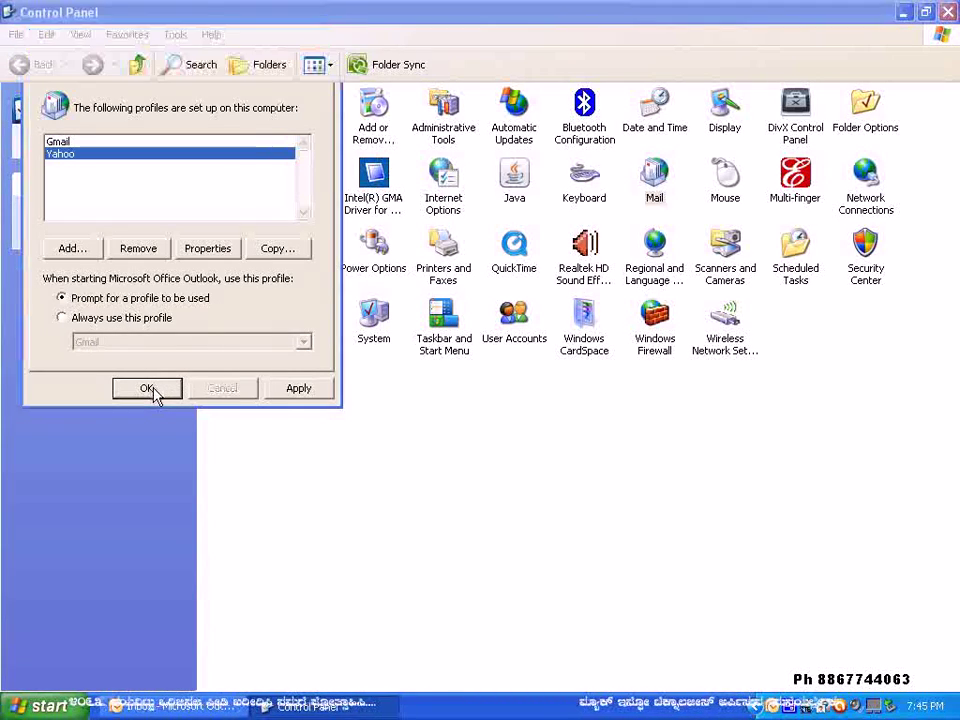
left_click(903, 12)
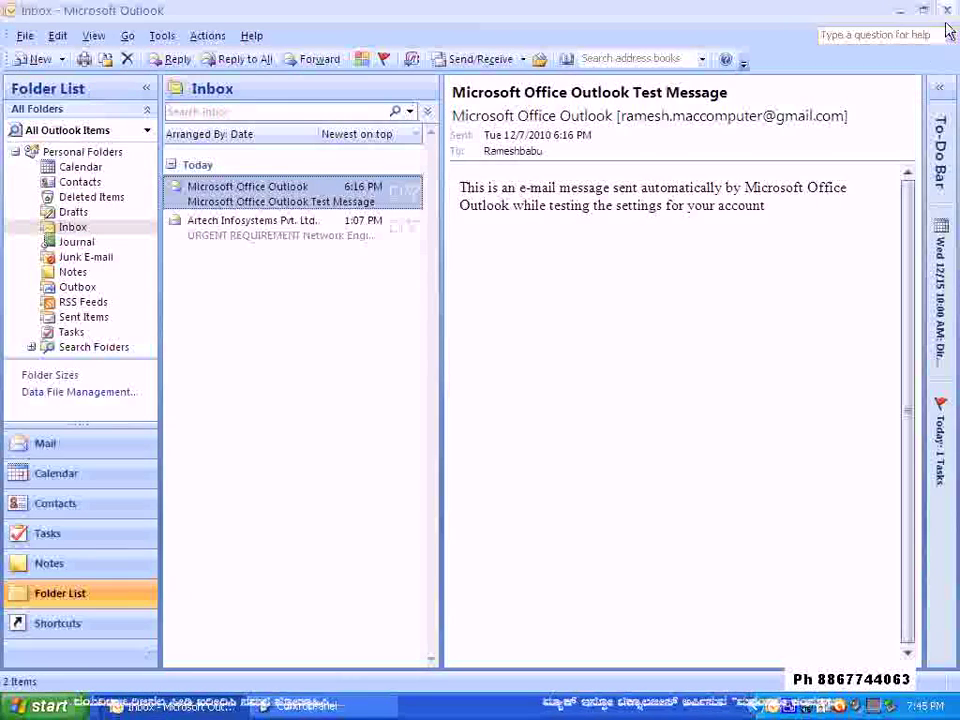
- Close Outlook and Control Panel, relaunch Outlook, and open it with the Gmail profile
left_click(946, 10)
left_click(945, 12)
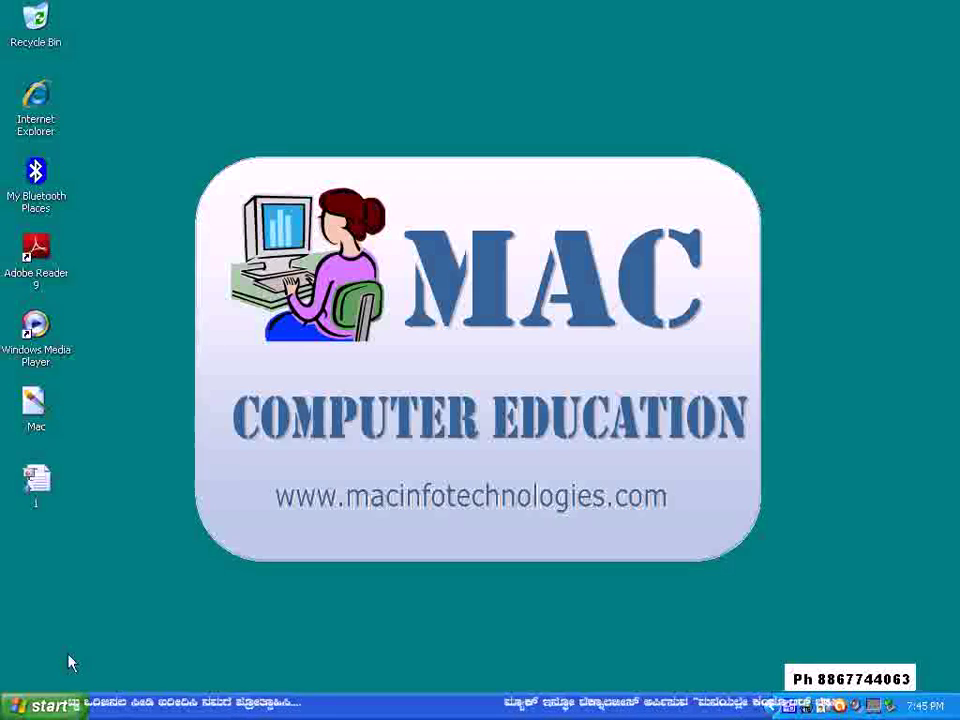
left_click(42, 706)
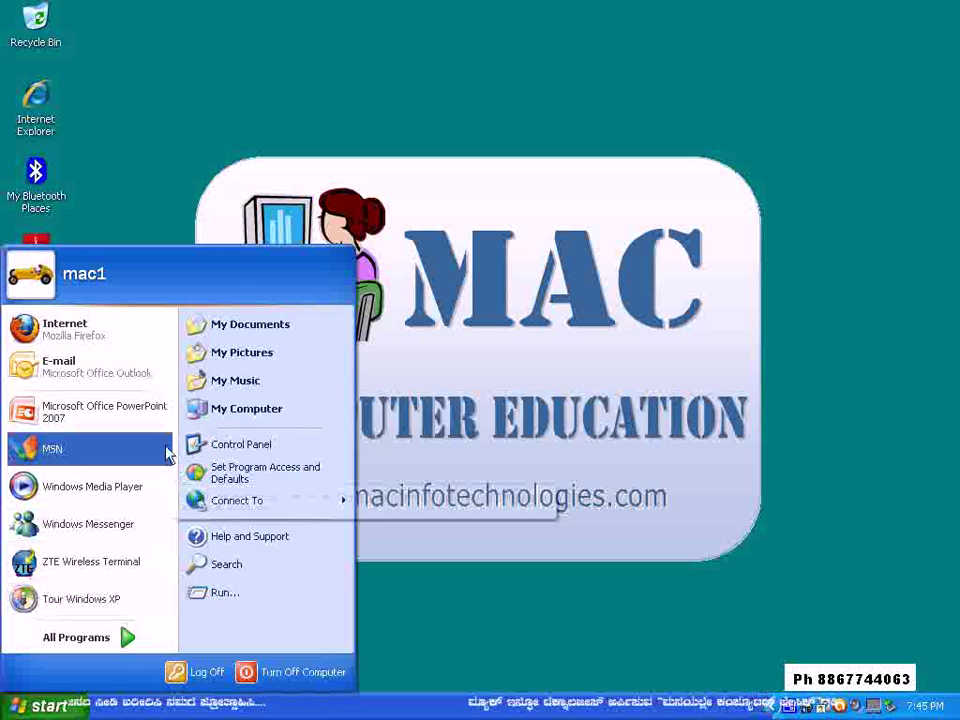
left_click(121, 371)
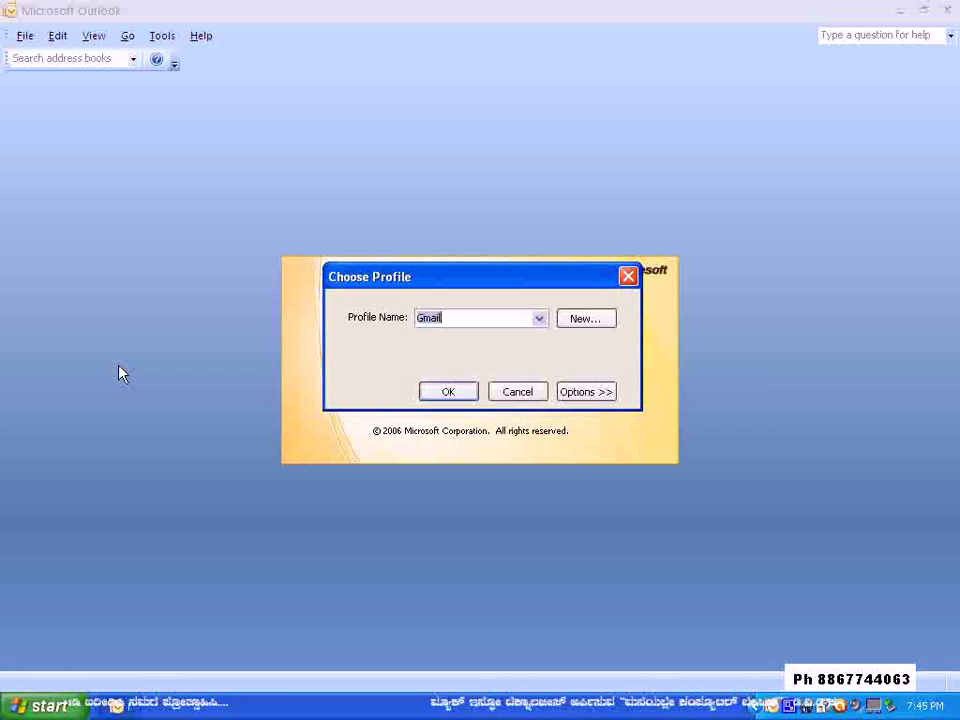
left_click(539, 318)
left_click(522, 347)
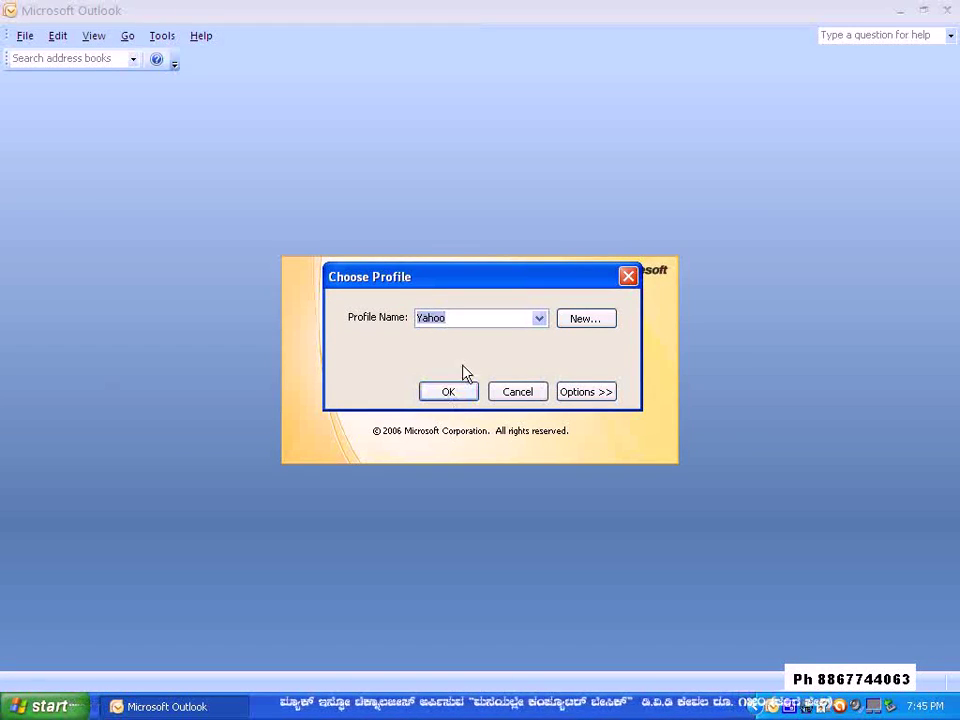
left_click(541, 319)
left_click(514, 334)
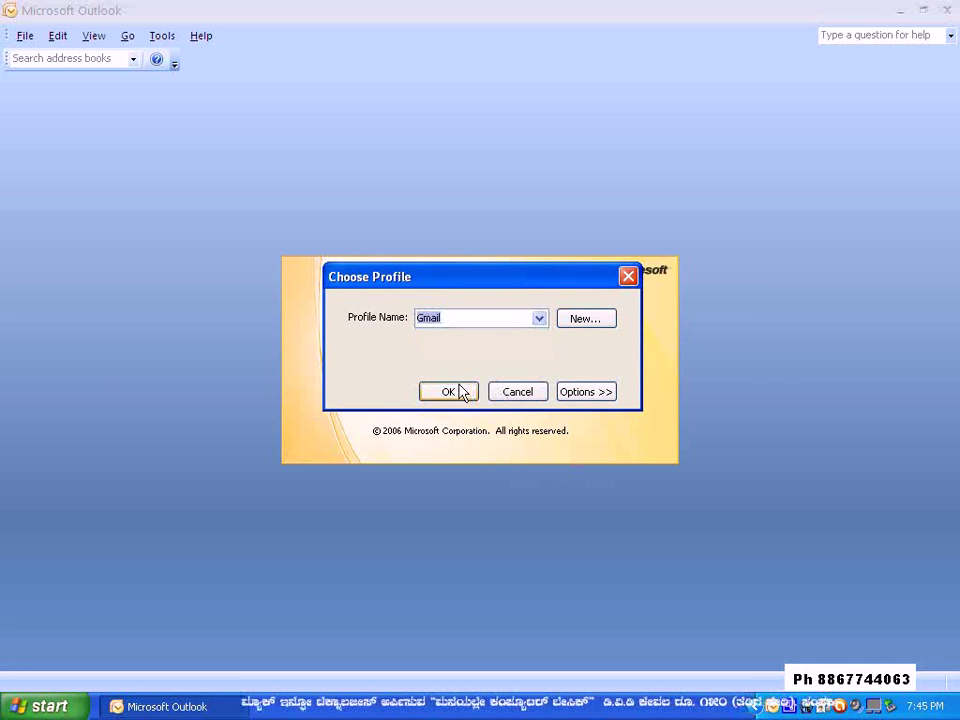
left_click(450, 392)
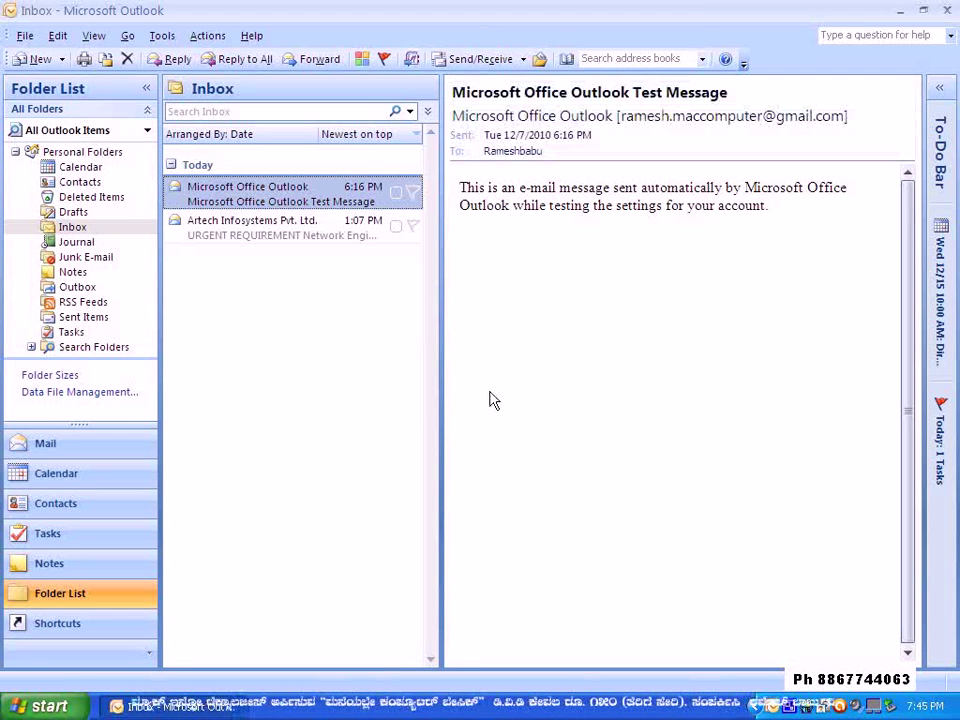
- In Tools > Options, glance at Send/Receive groups, then open Signatures from Mail Format
left_click(150, 40)
left_click(210, 325)
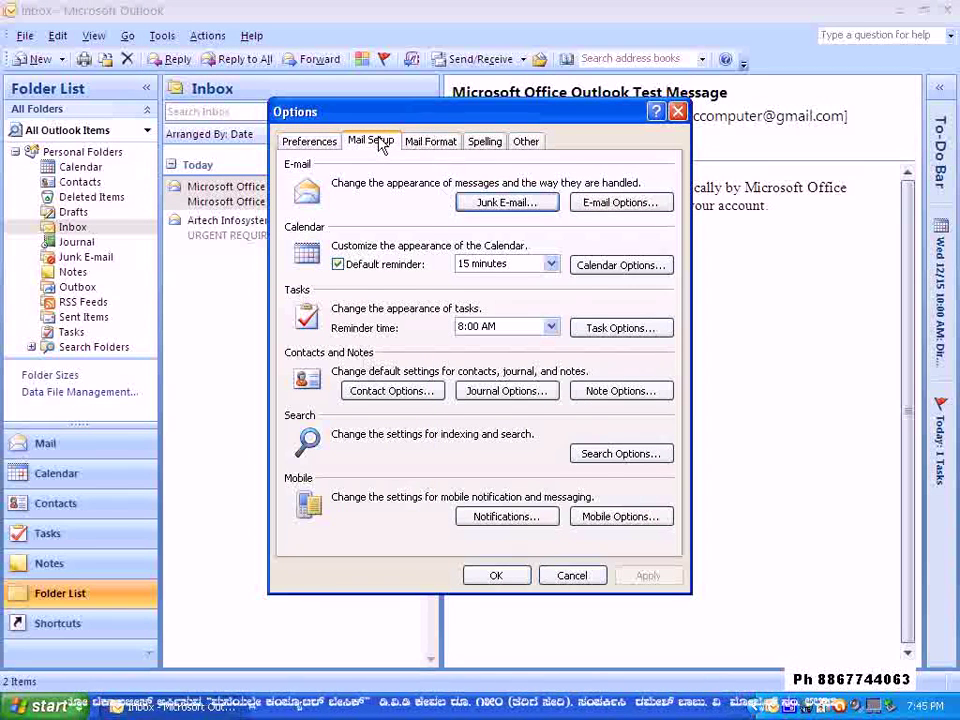
left_click(376, 142)
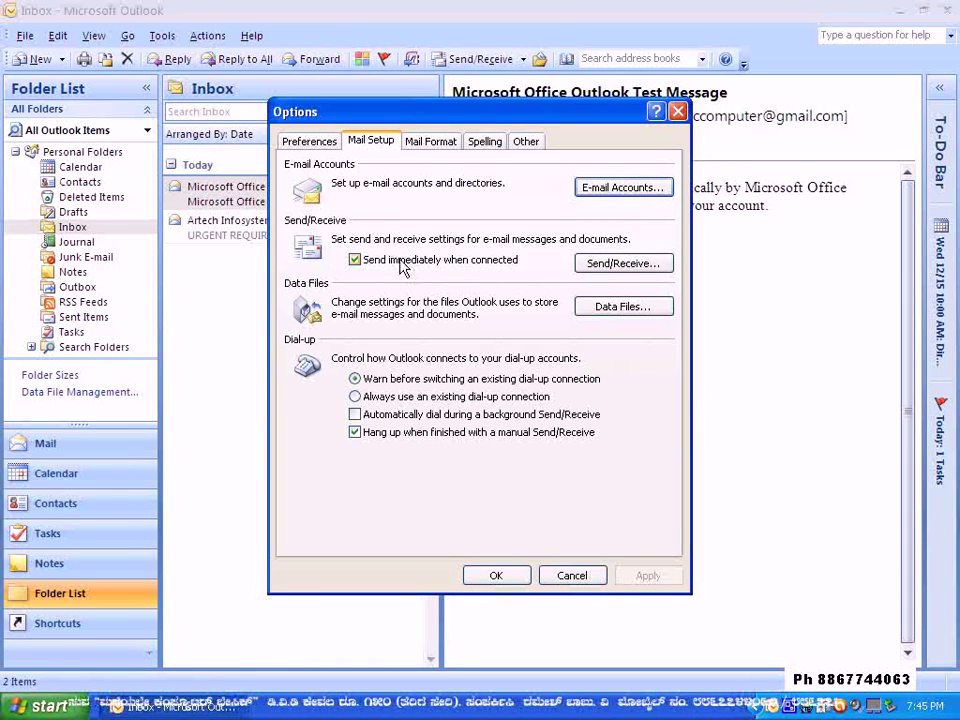
left_click(620, 266)
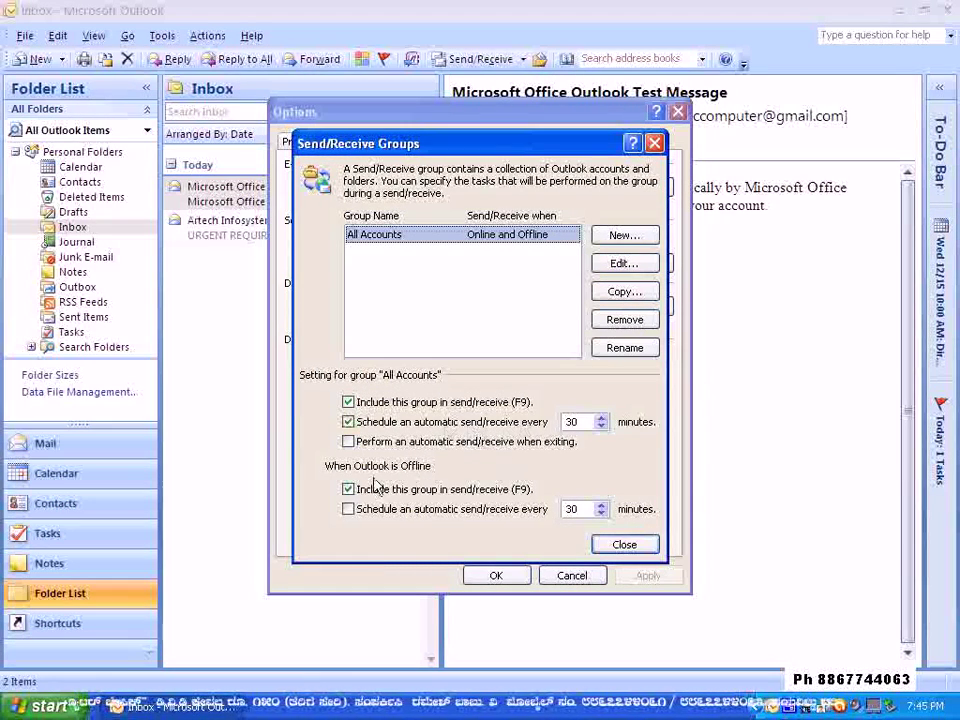
left_click(612, 549)
left_click(441, 143)
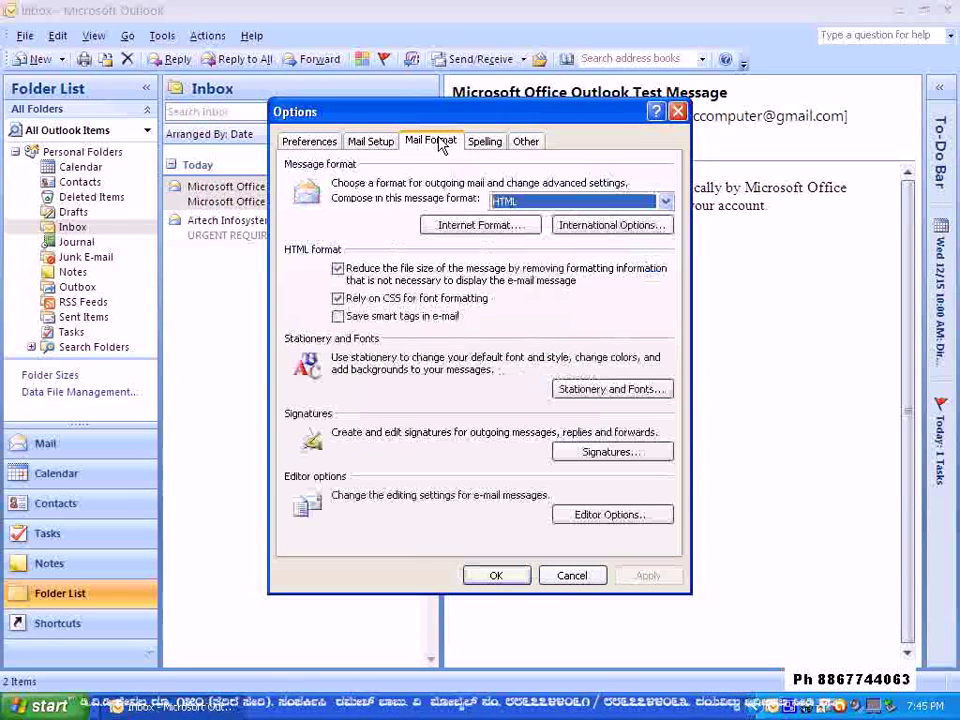
left_click(609, 455)
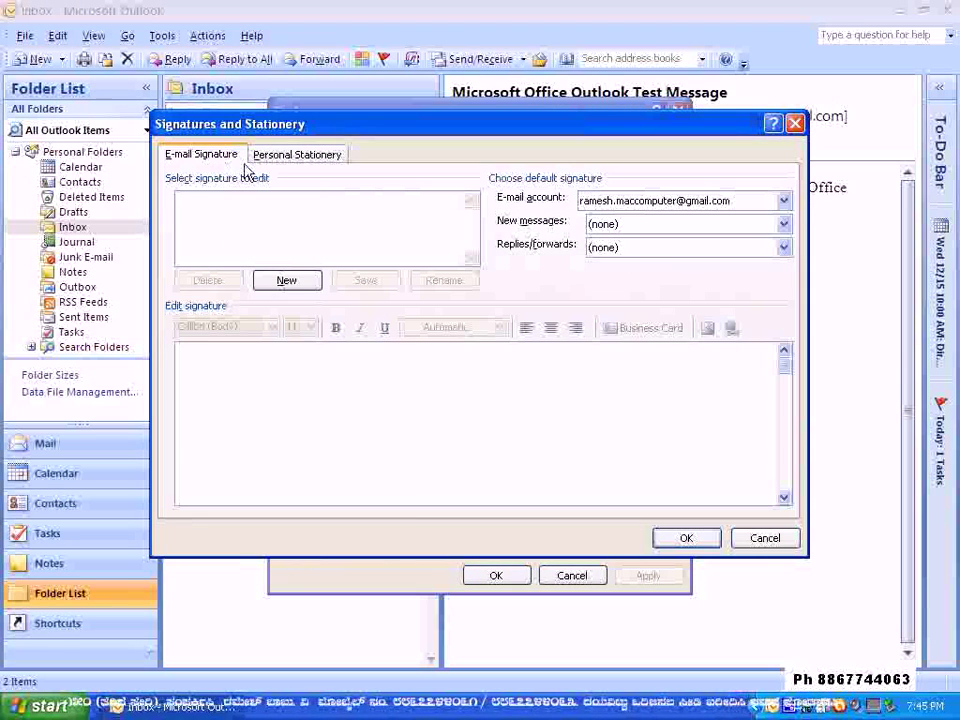
- Add a signature named office and write 'Regards,' as its first line
left_click(270, 285)
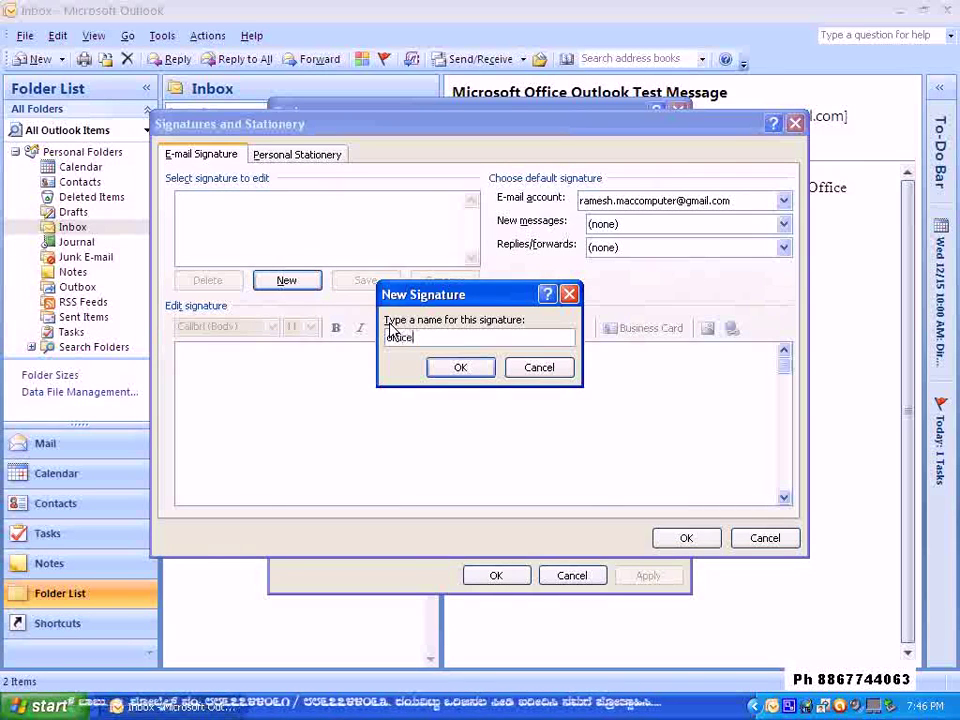
left_click(455, 367)
left_click(247, 391)
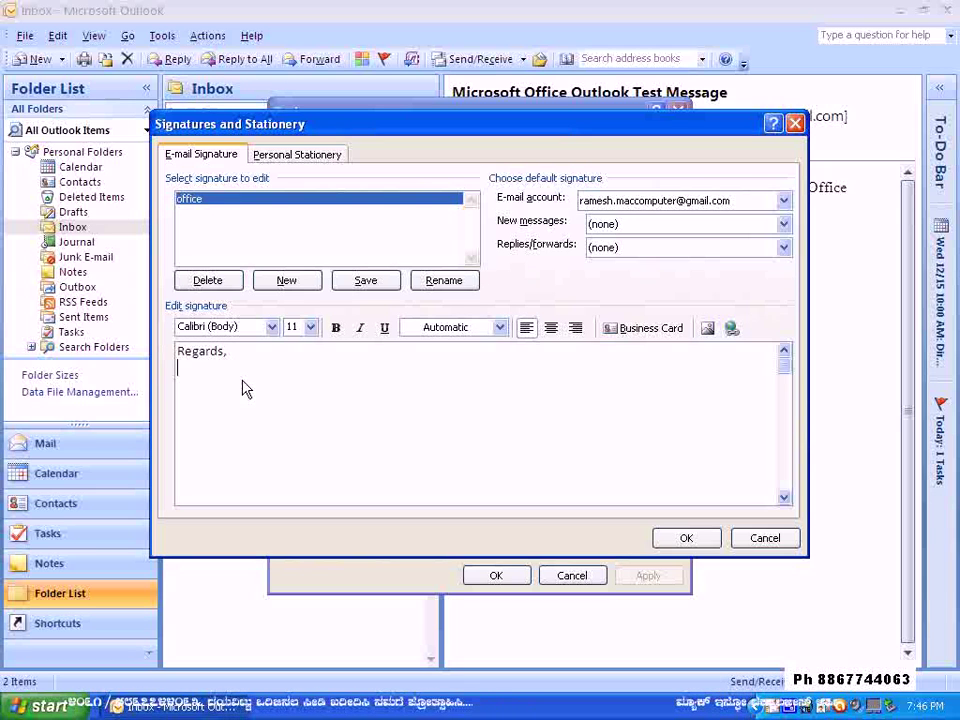
- Add the sender's name in capital letters to the office signature
key("Caps_Lock")
type("RAMESHBABU")
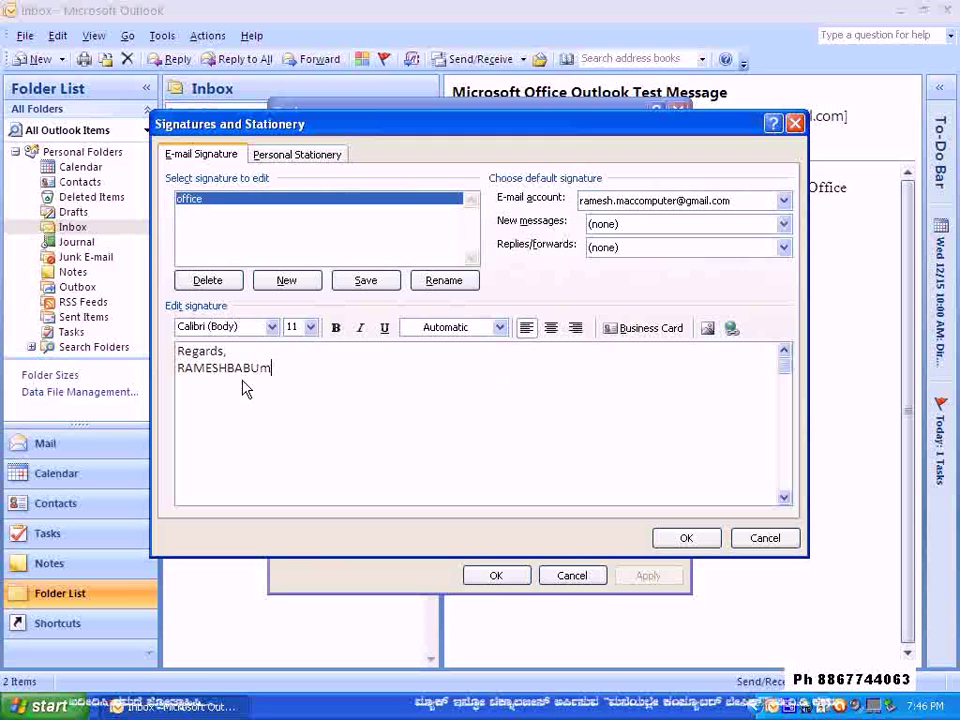
key("Caps_Lock")
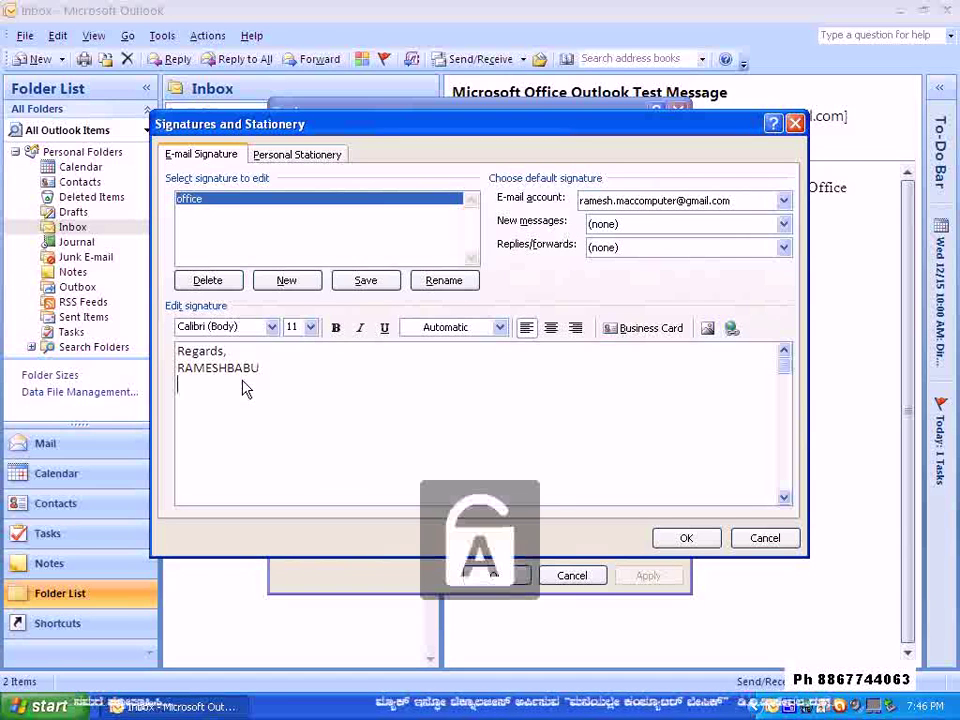
- Add 'Mac Computer Education | Trainer' and a 'Ph:' phone line, then remove the stray extra line
type("Mac Computer")
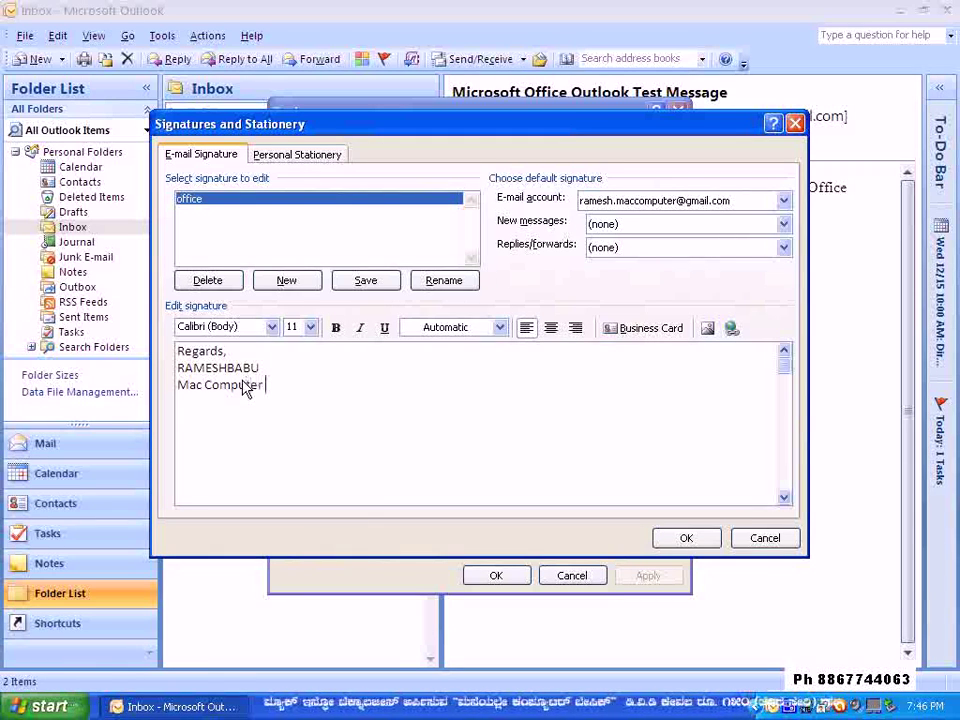
type("Education")
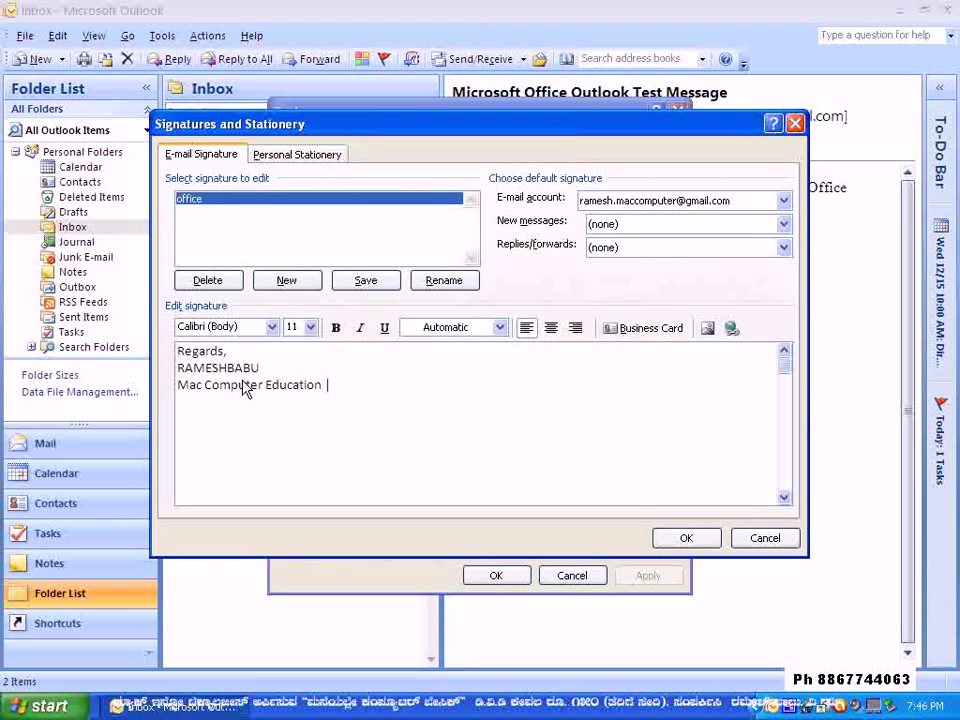
type("| Trainer")
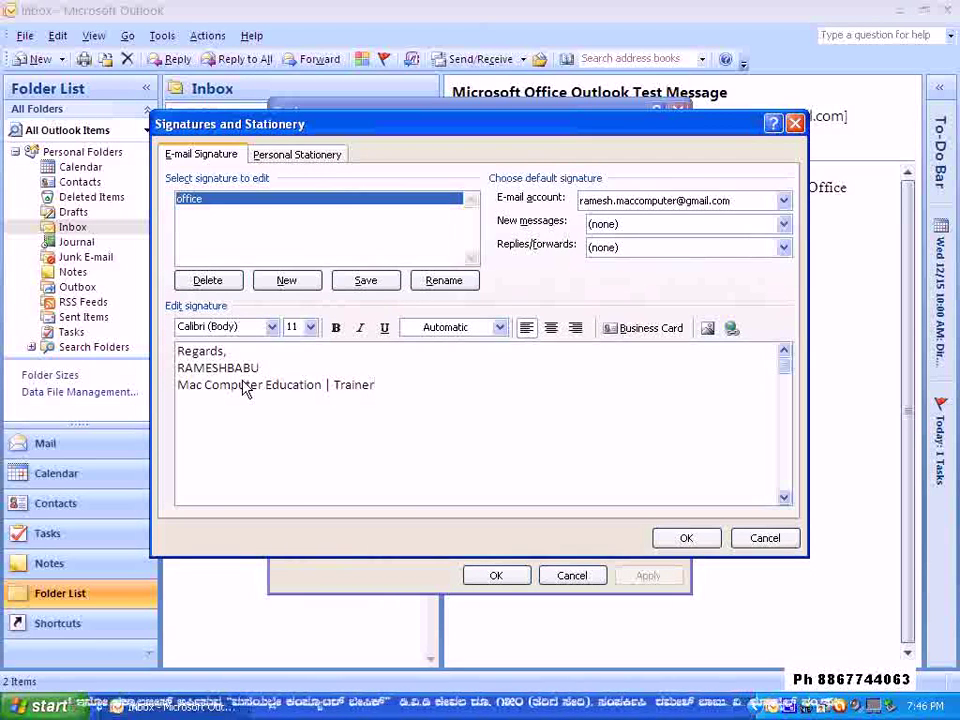
key("Return")
type("Ph")
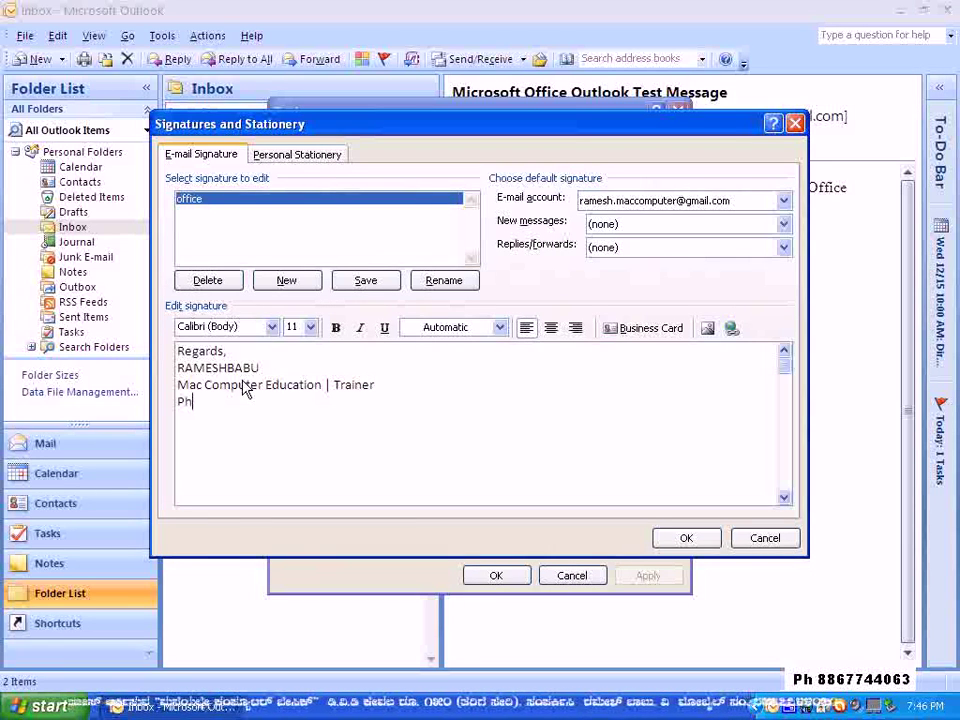
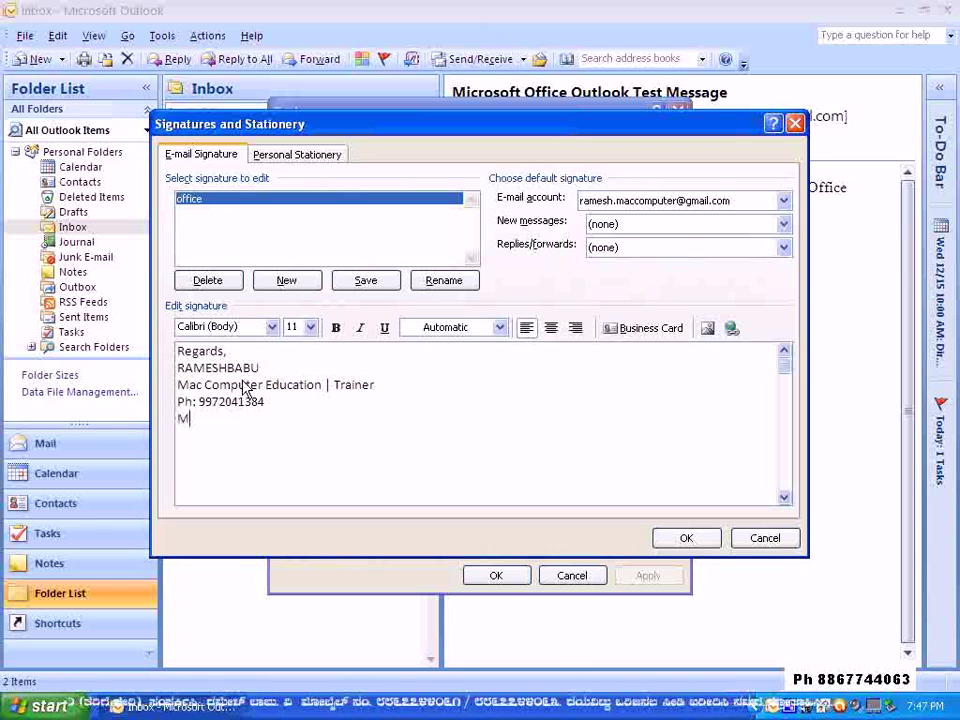
type("ore")
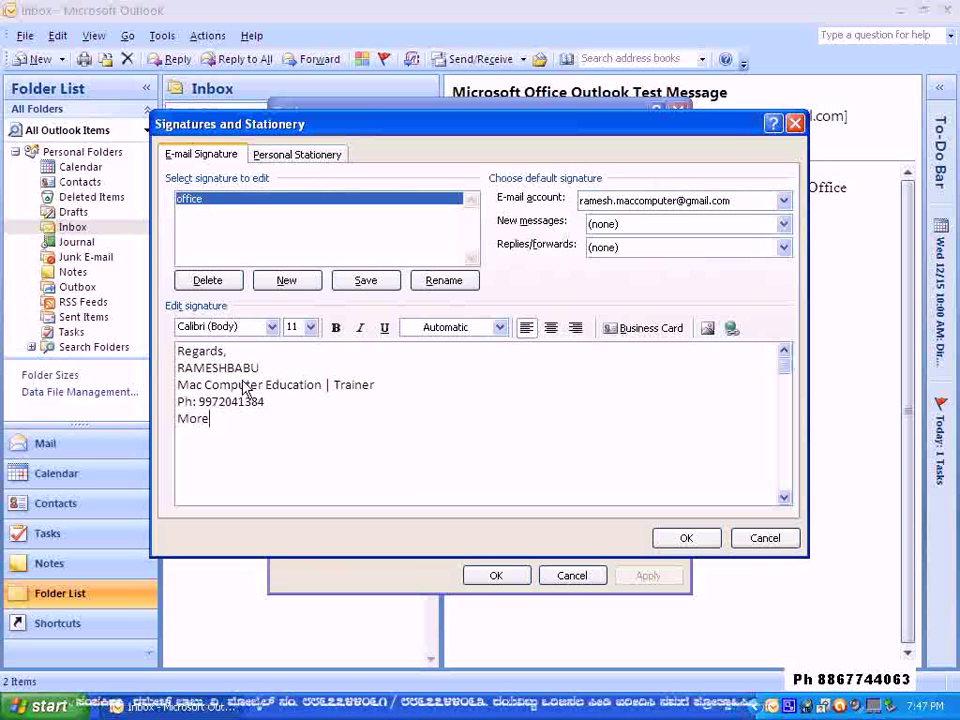
key("BackSpace")
key("BackSpace")
key("BackSpace")
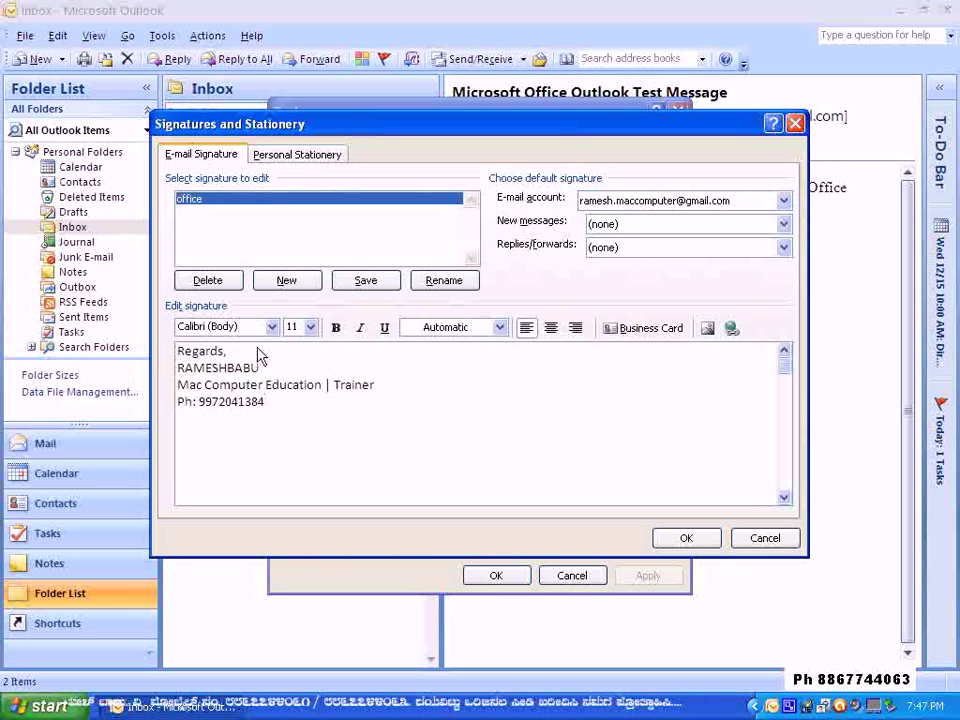
- Make the sender's name line bold at font size 22
left_click_drag(266, 368, 138, 370)
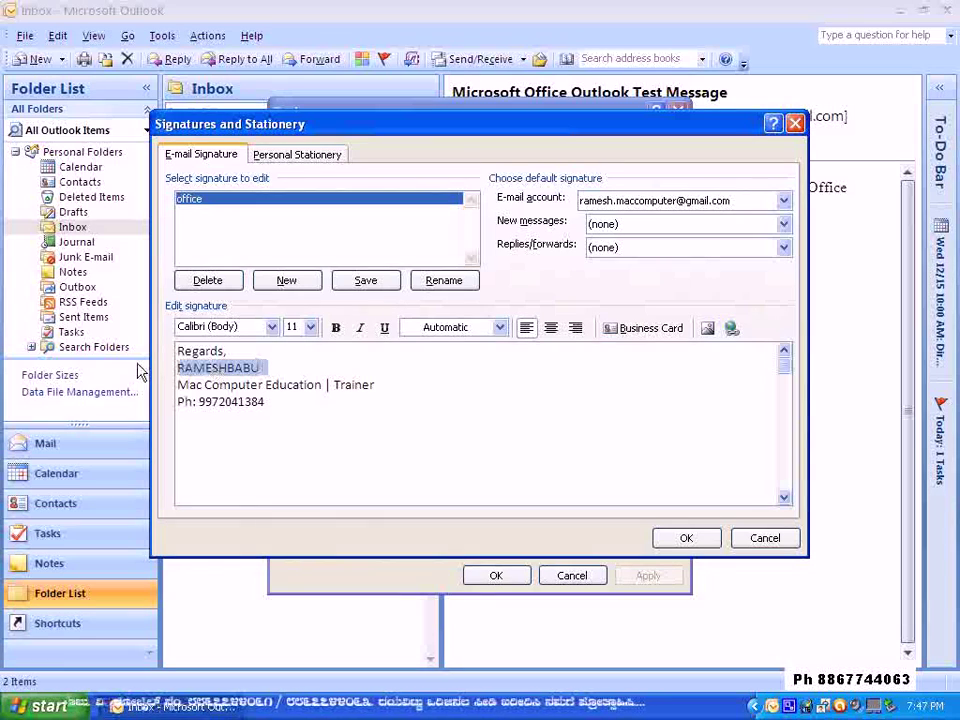
left_click(271, 327)
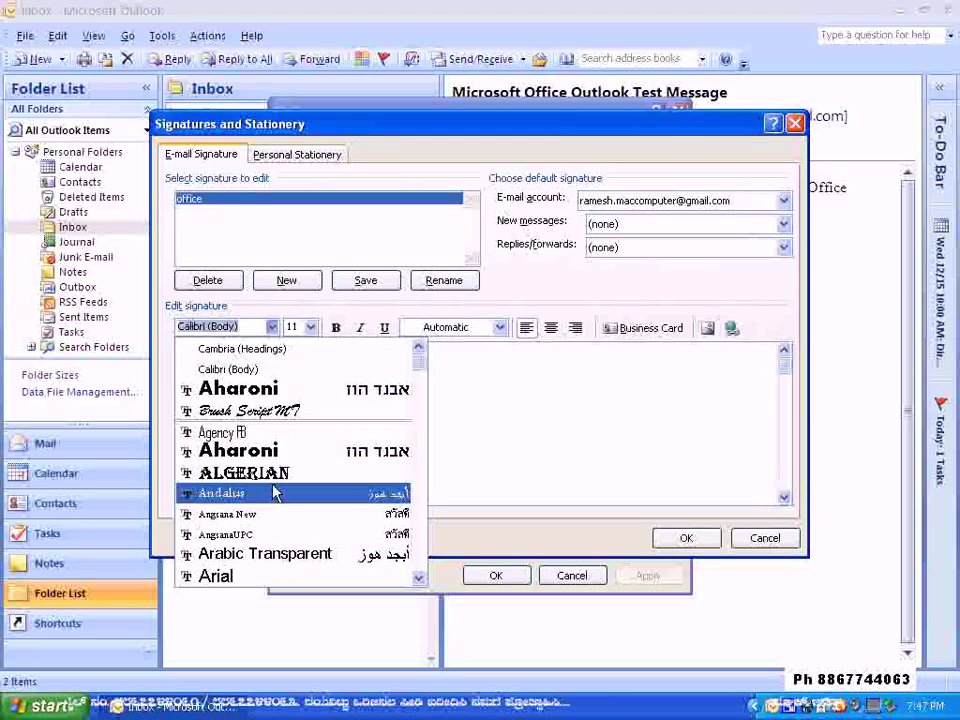
left_click(264, 455)
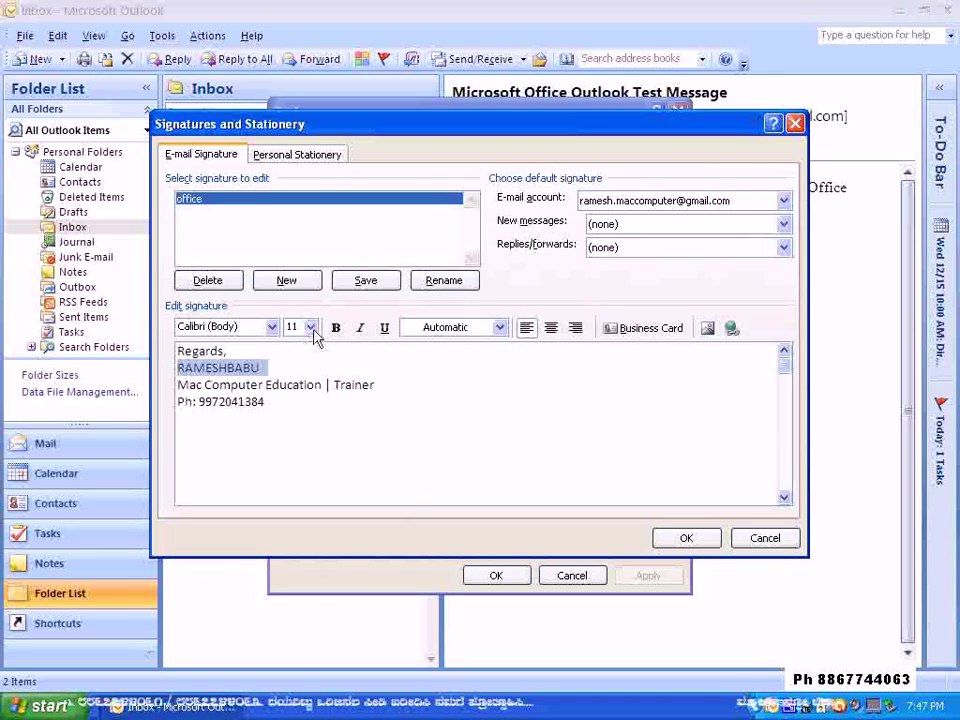
left_click(311, 327)
left_click(300, 456)
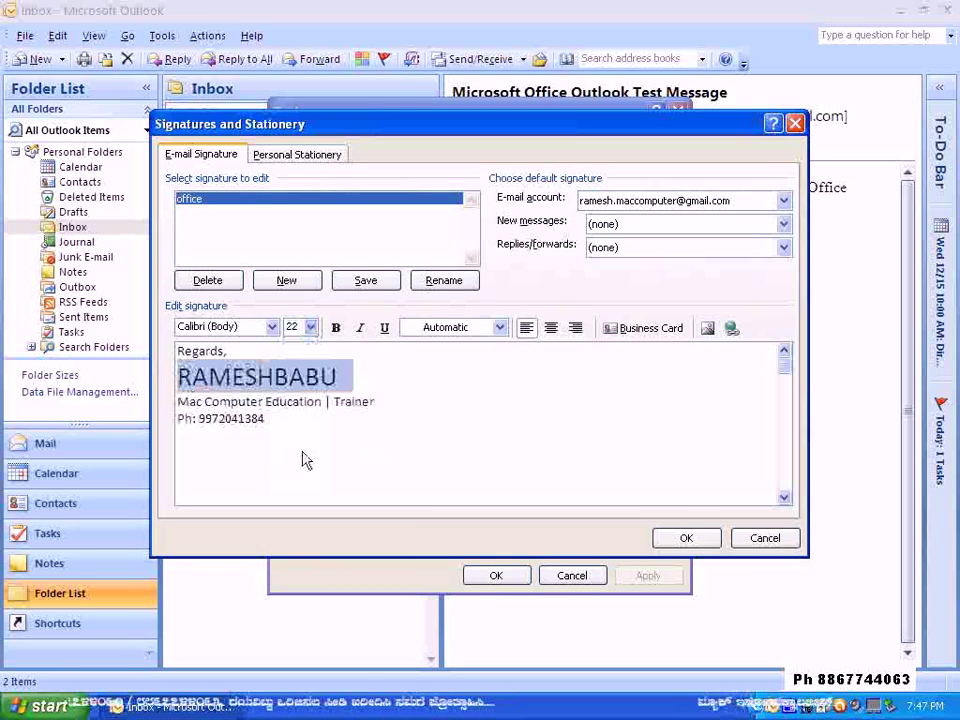
left_click(337, 328)
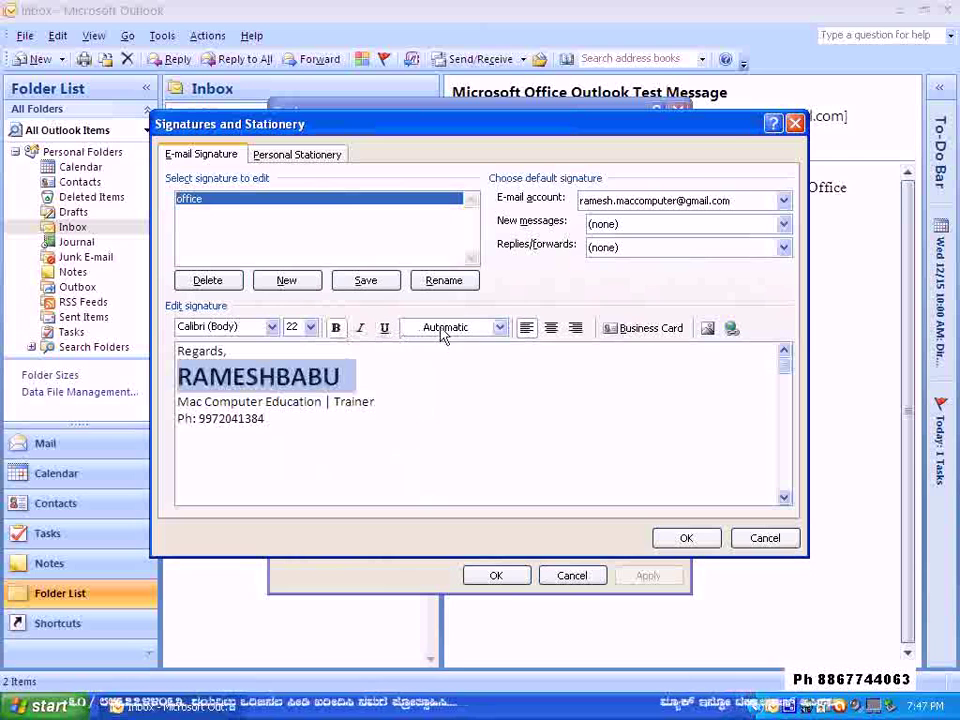
- Colour the name blue and make the company and phone lines bold in light grey
left_click(500, 328)
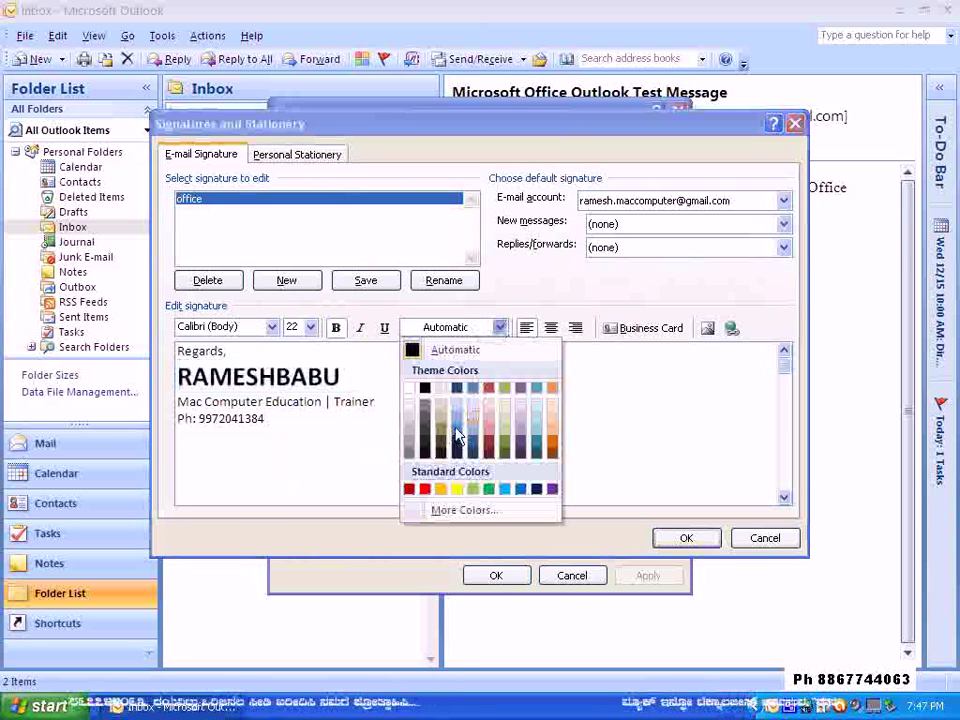
left_click(459, 445)
left_click_drag(307, 445, 177, 400)
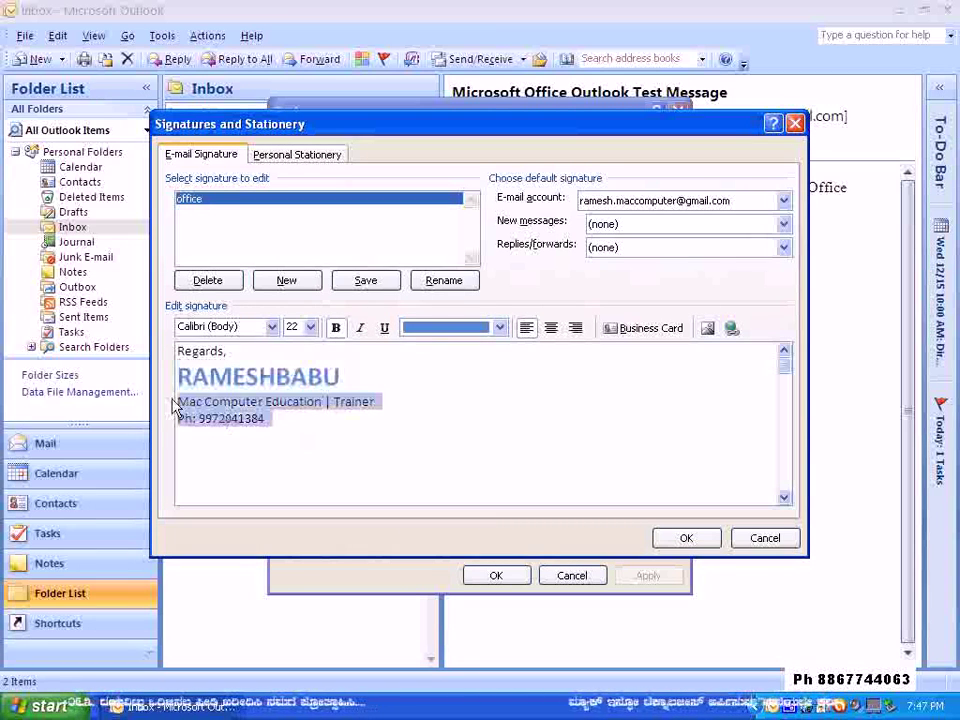
left_click(337, 336)
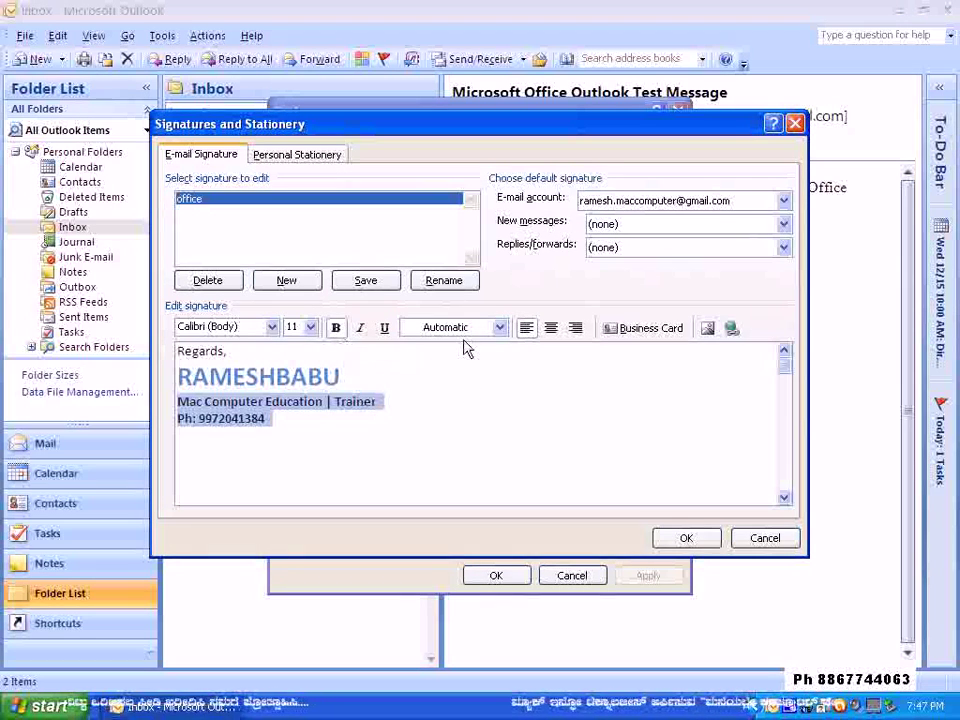
left_click(499, 327)
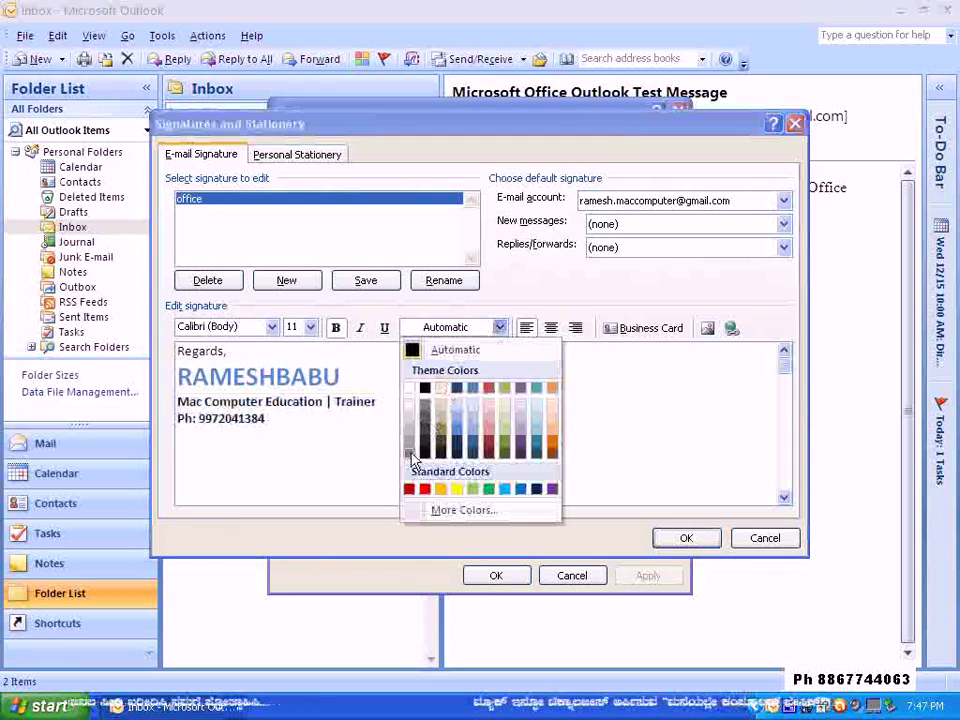
left_click(411, 455)
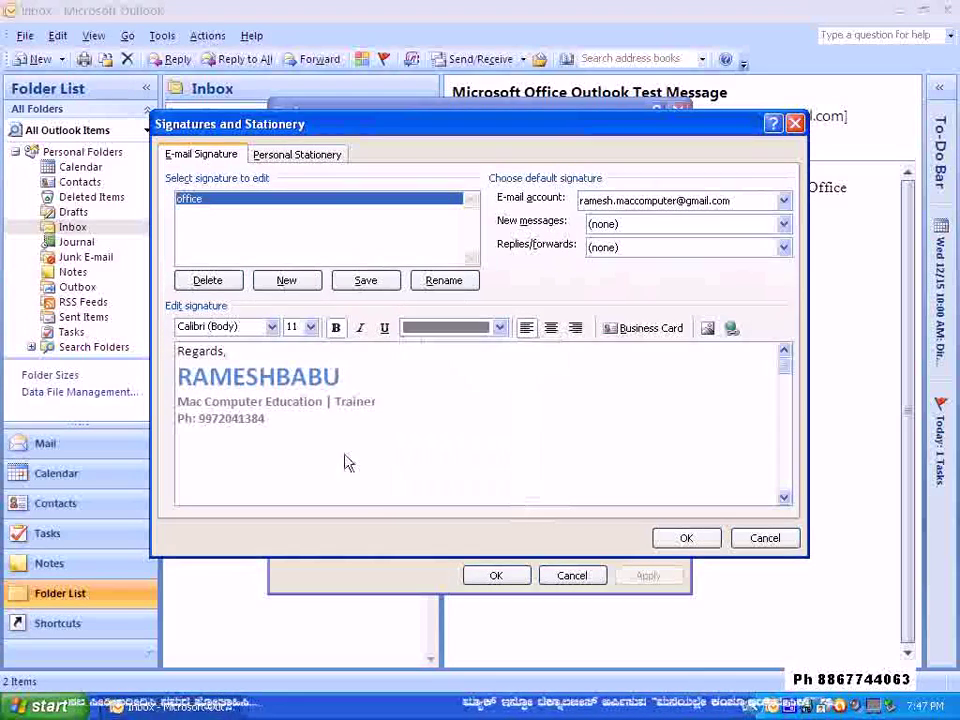
left_click(499, 328)
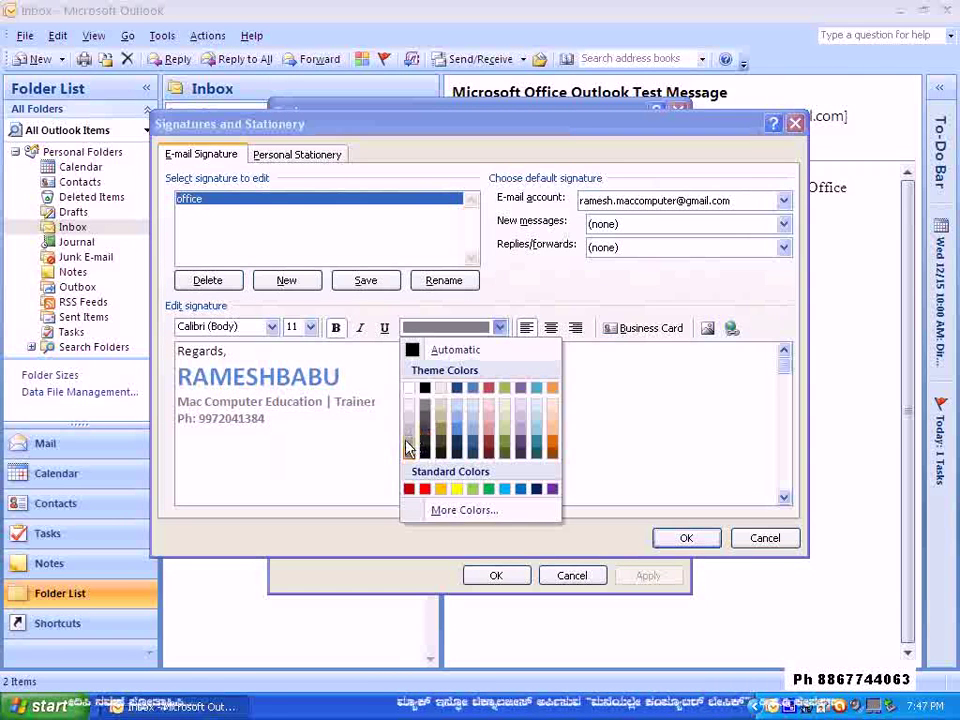
left_click(407, 442)
left_click(377, 447)
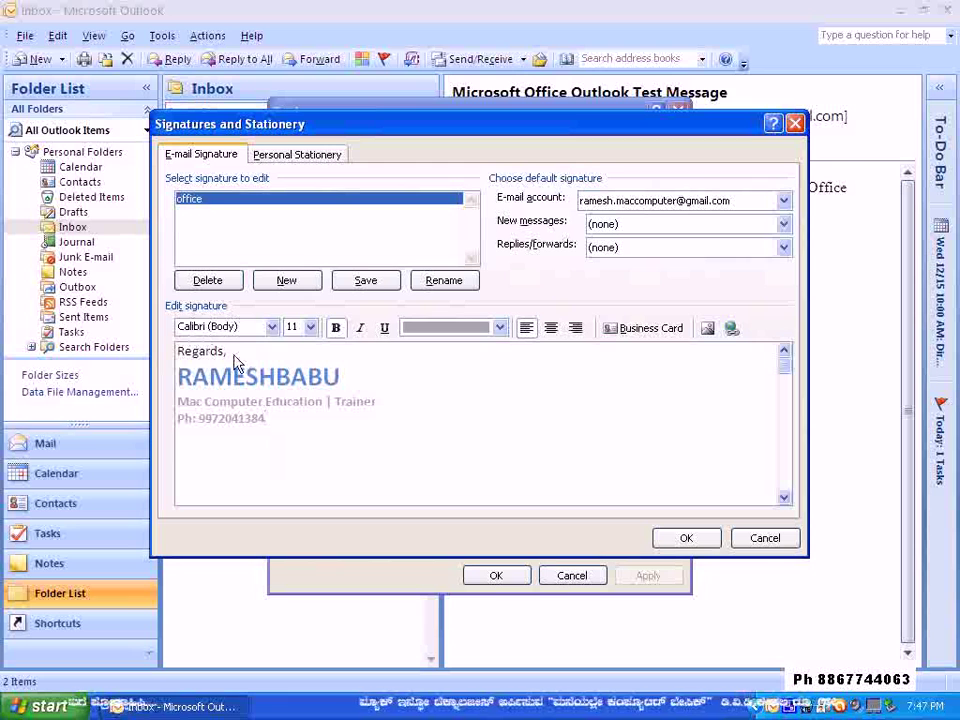
- Colour the 'Regards,' line light pink
left_click_drag(236, 358, 124, 354)
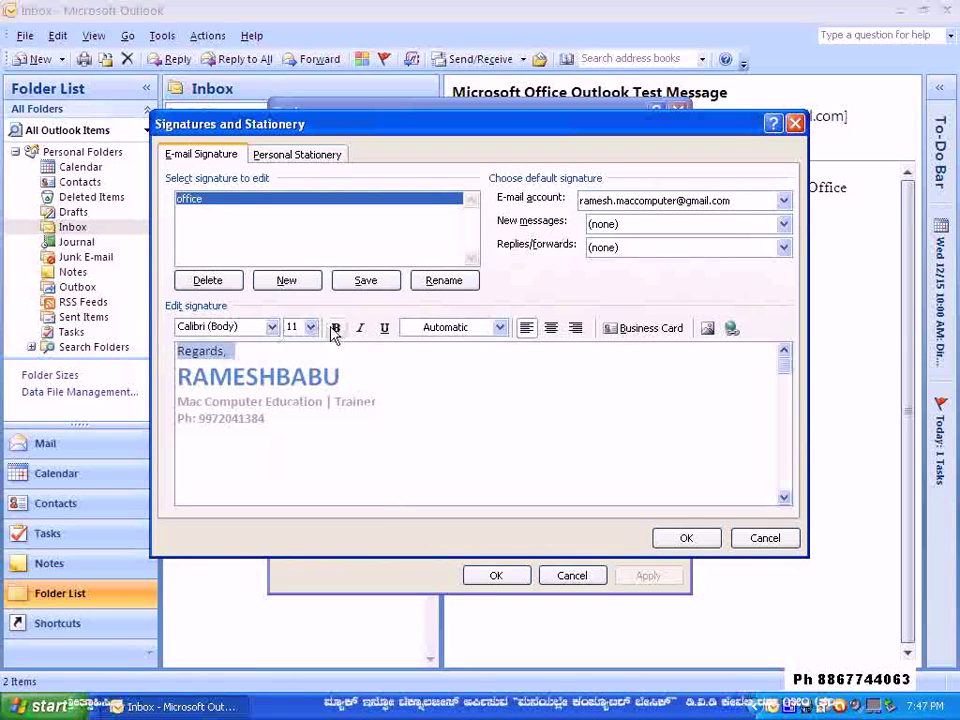
left_click(499, 328)
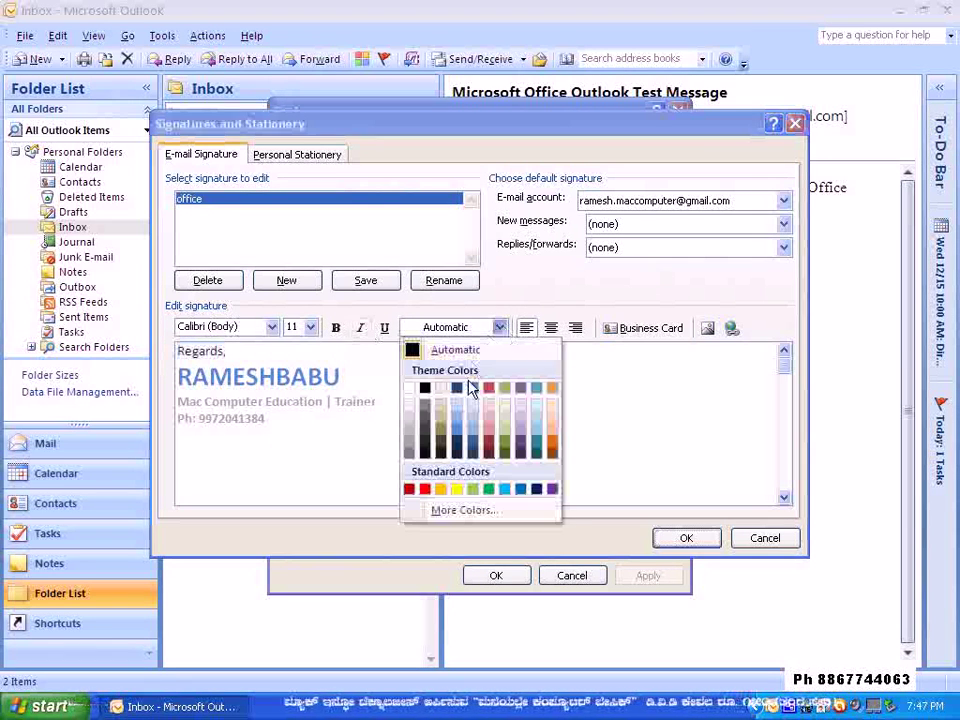
left_click(489, 433)
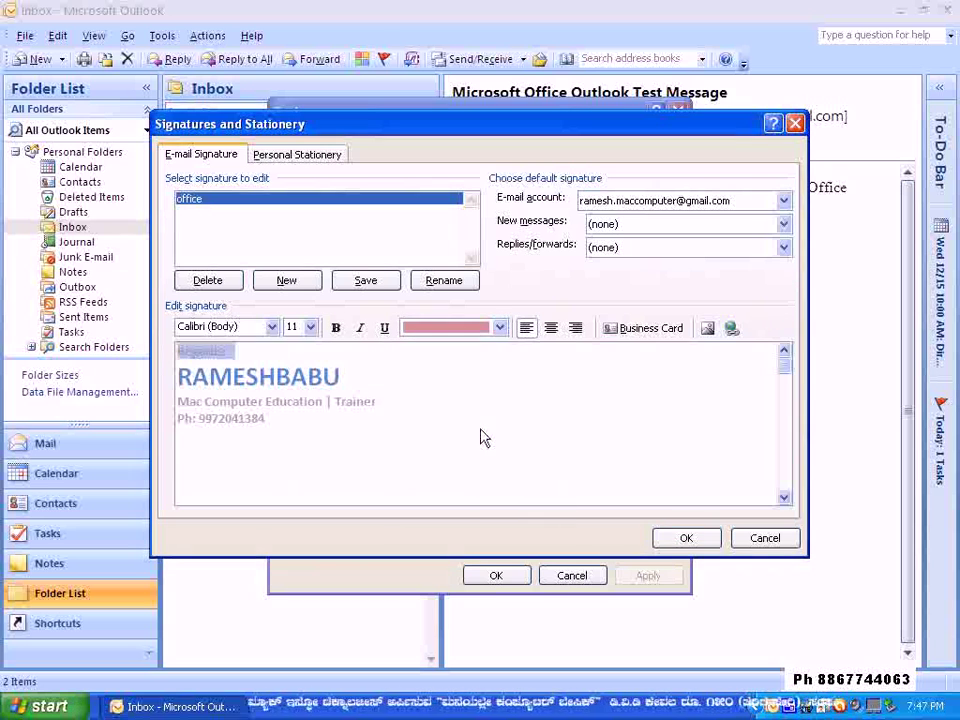
key("ctrl+a")
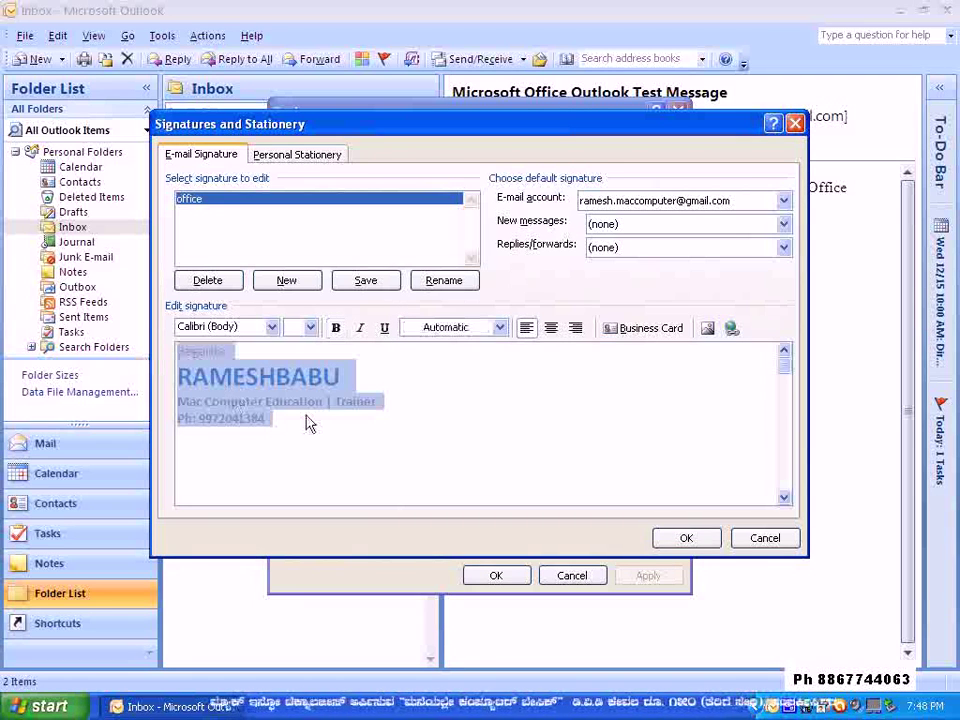
- Use 'office' as the signature for new messages and for replies/forwards, and confirm both dialogs
left_click(311, 429)
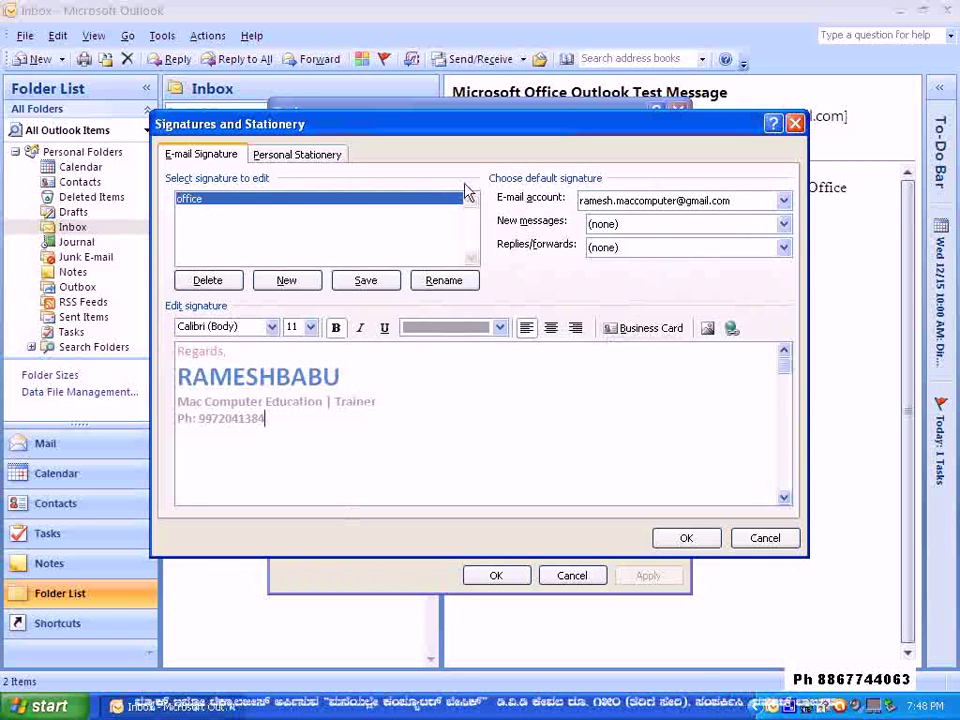
left_click(783, 224)
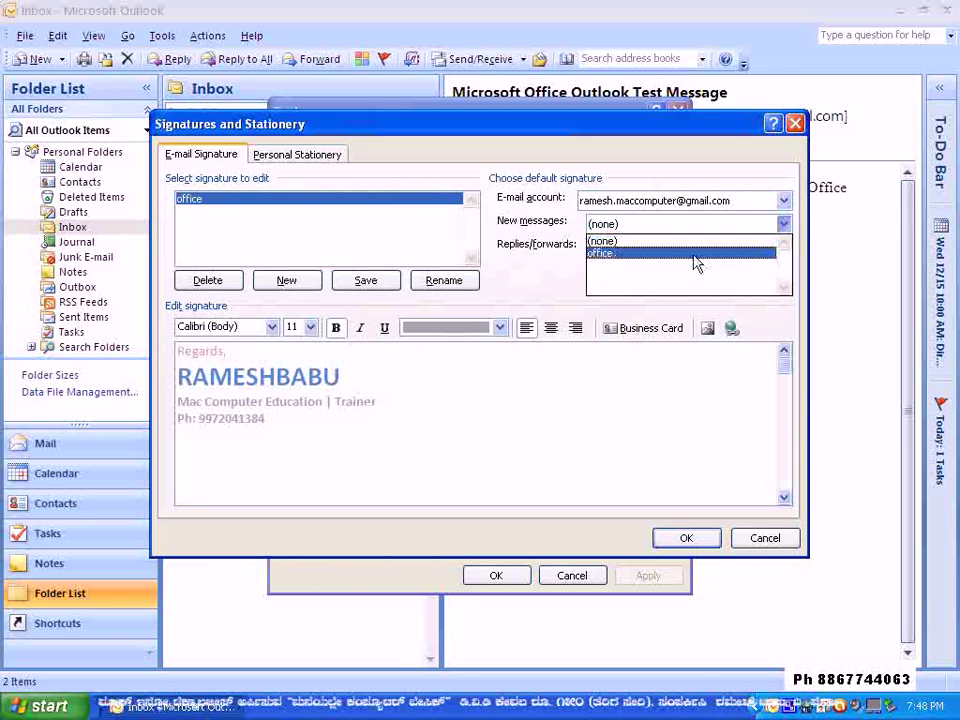
left_click(697, 255)
left_click(783, 248)
left_click(735, 277)
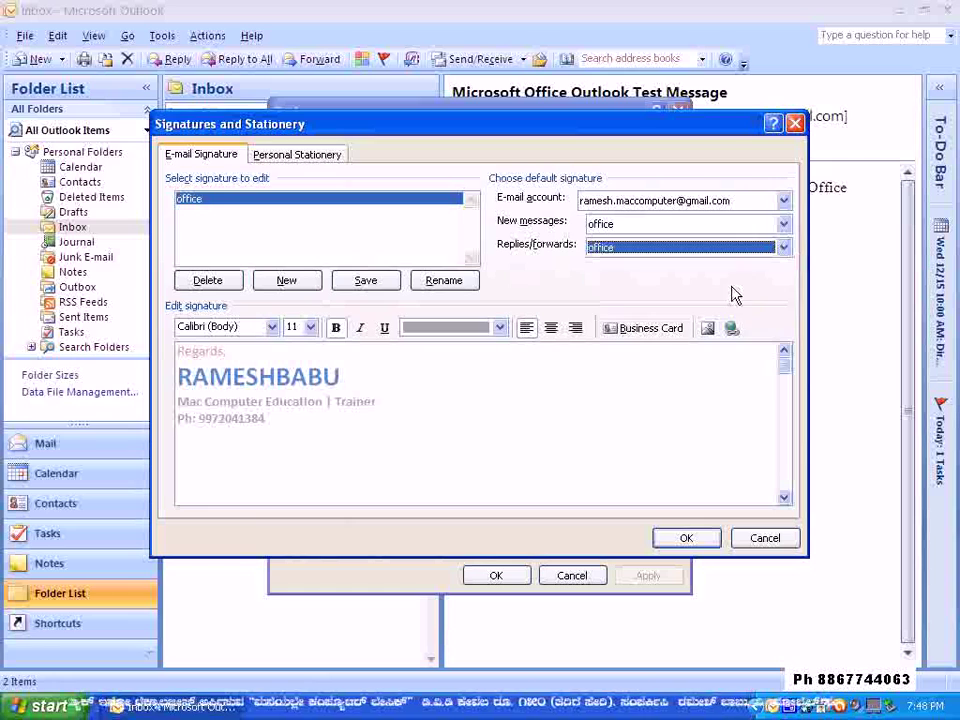
left_click(688, 540)
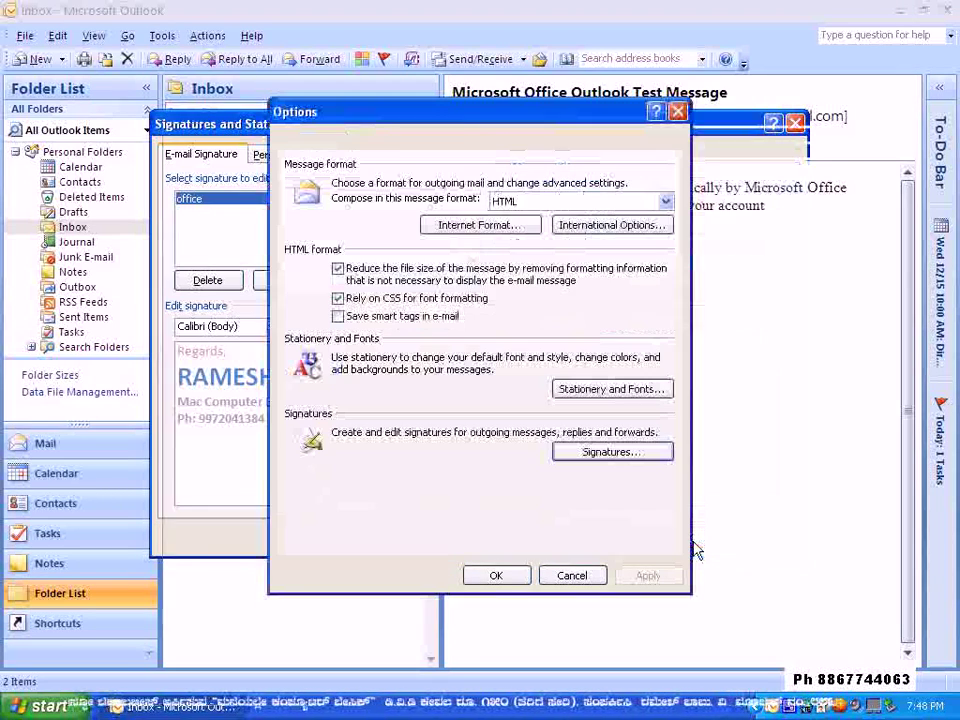
left_click(496, 576)
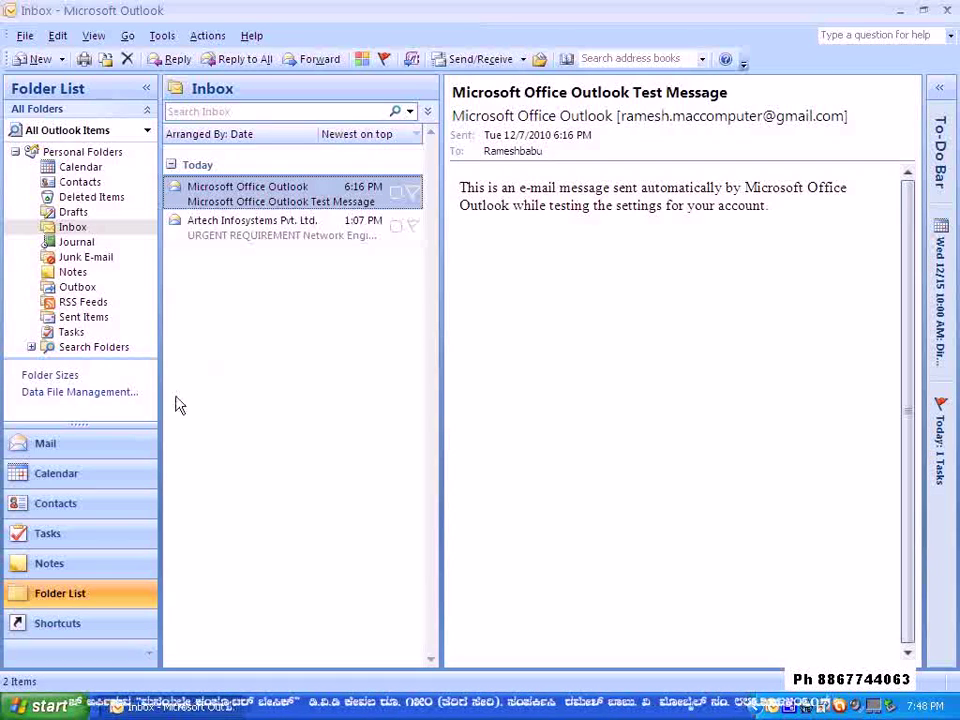
left_click(40, 62)
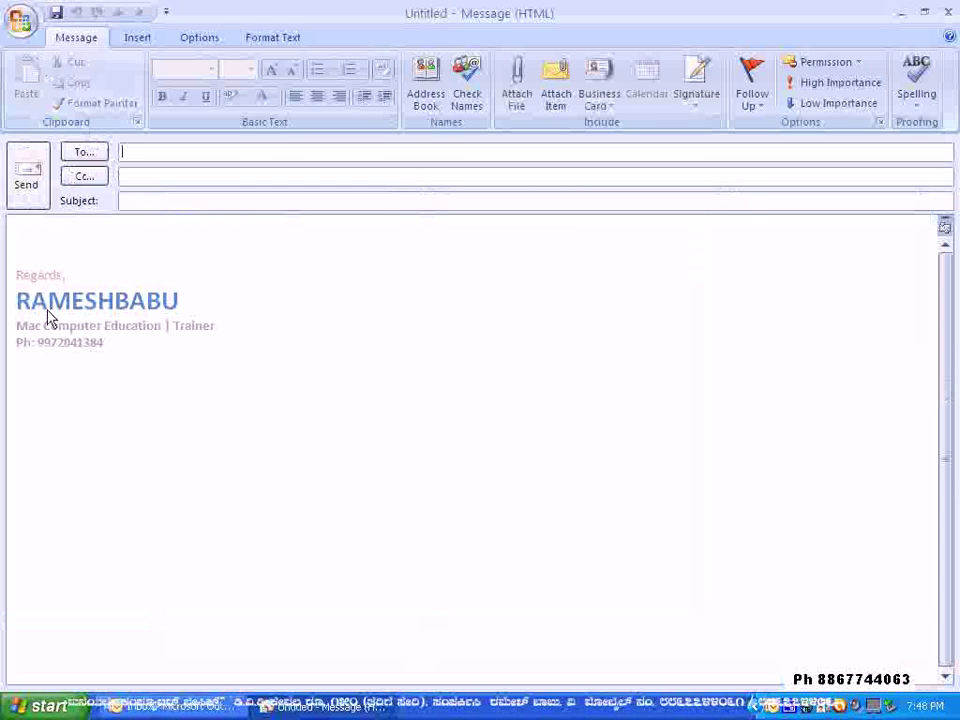
left_click(36, 243)
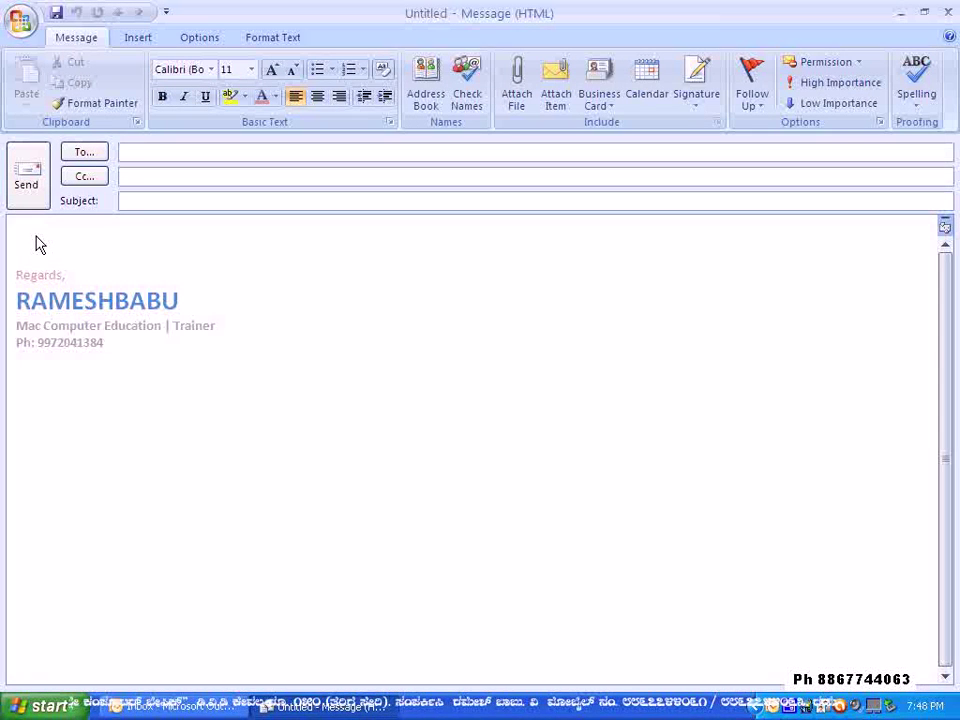
type("gyuygugugug")
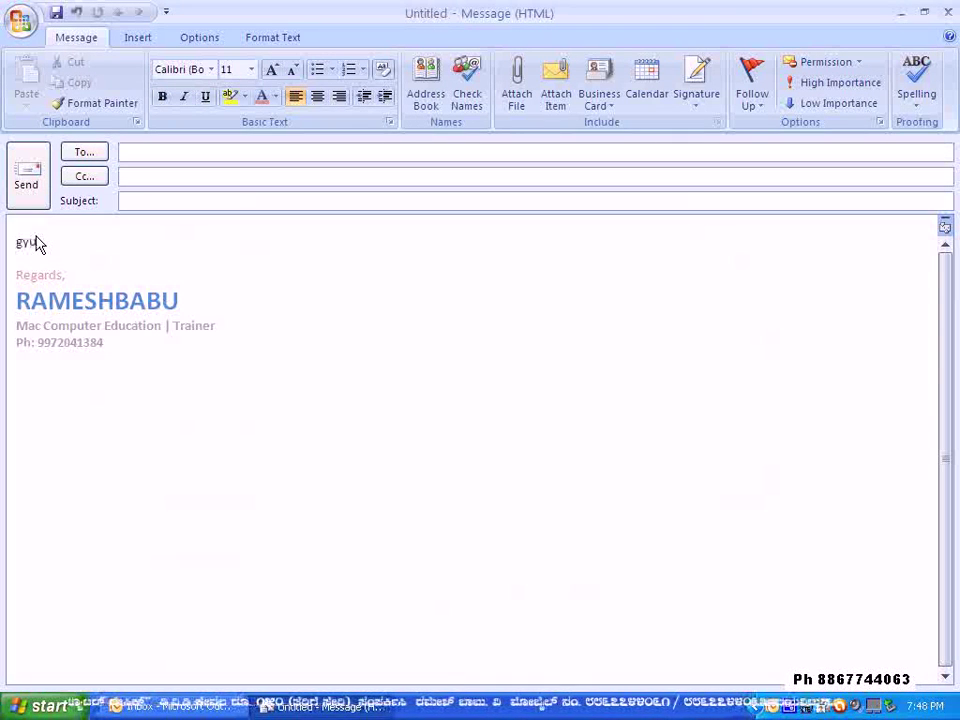
key("Return")
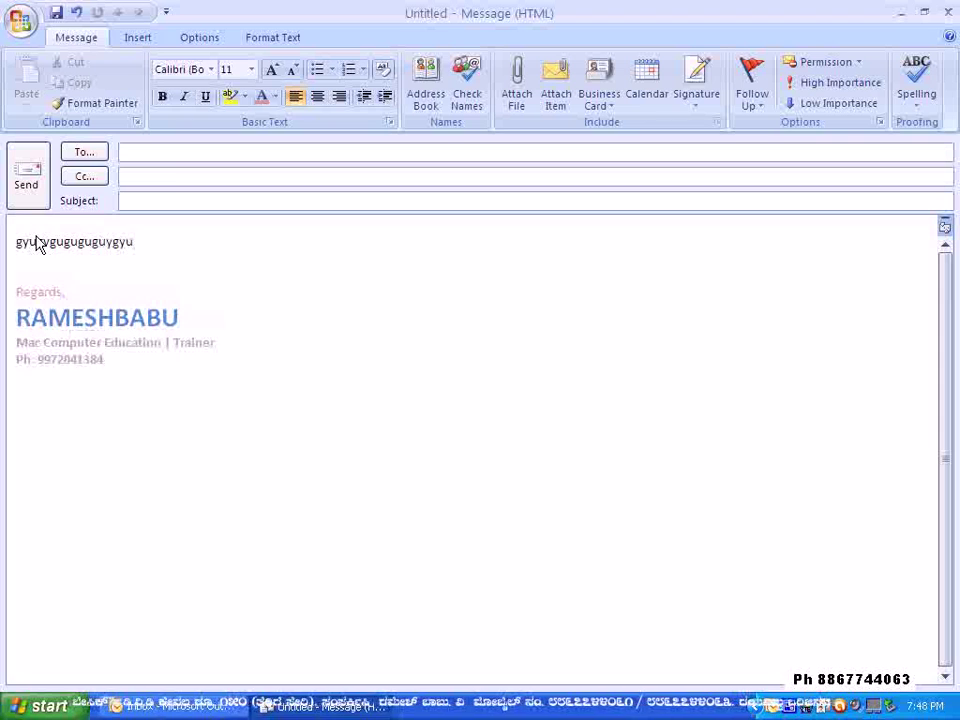
type("ghgbybybyby")
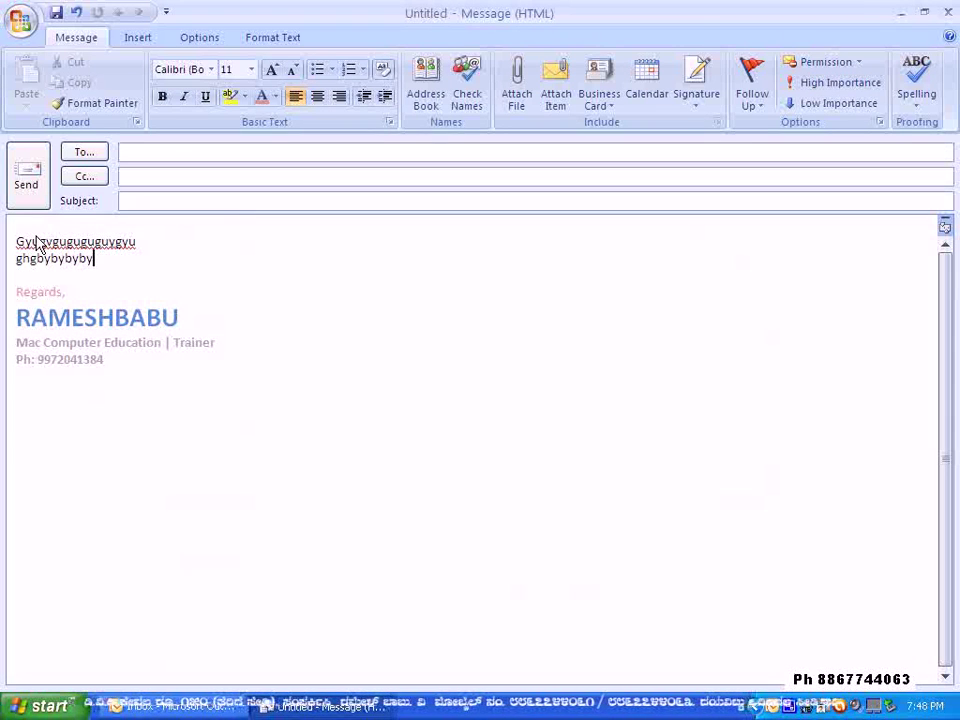
left_click(700, 106)
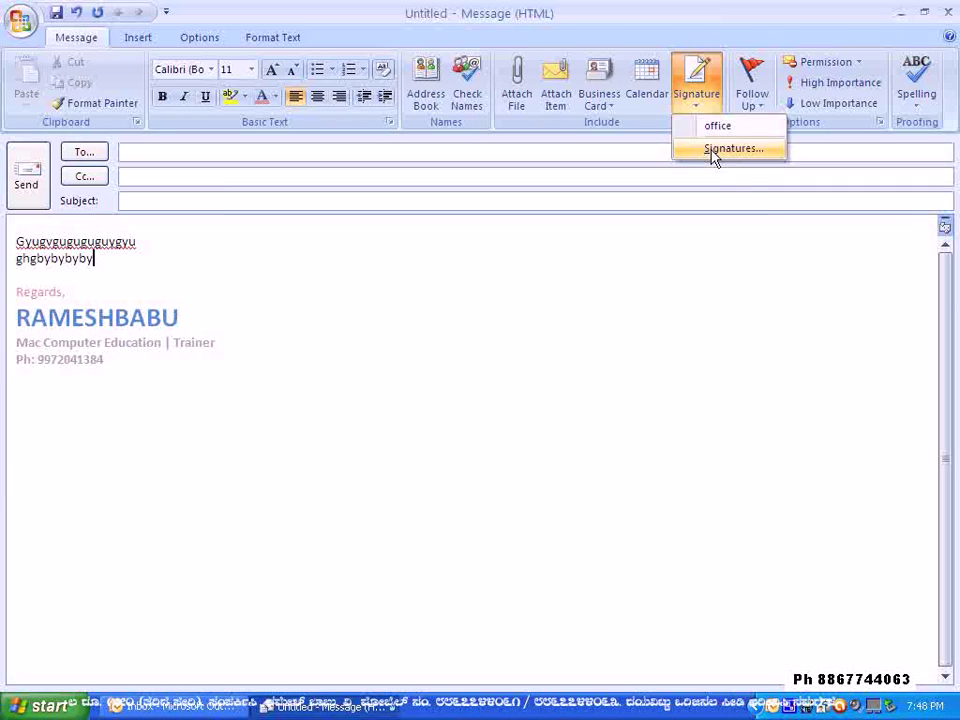
left_click(498, 262)
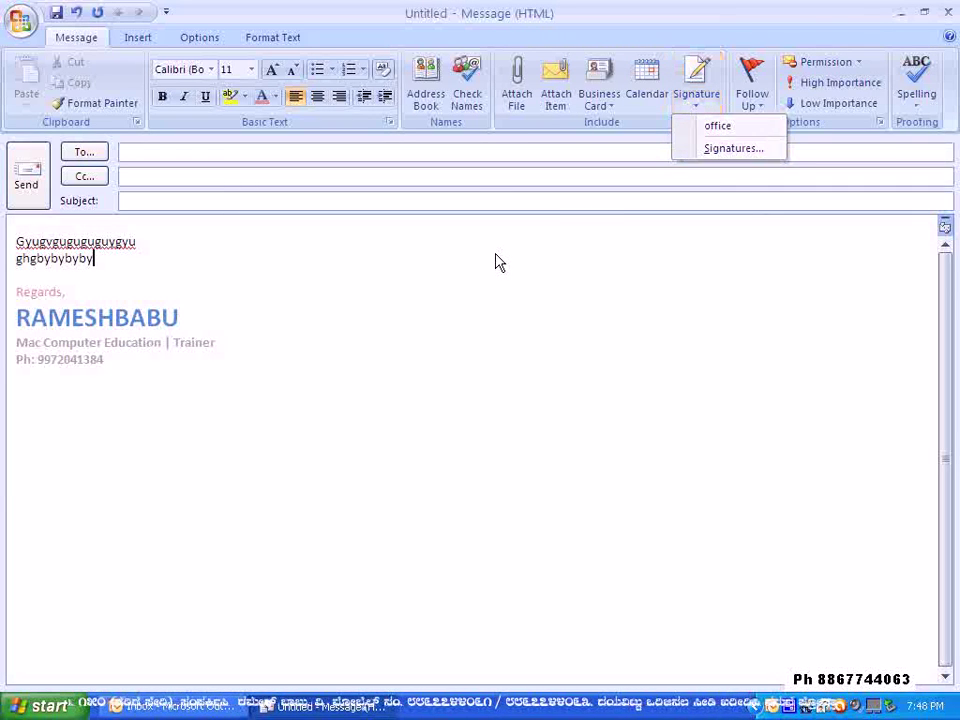
left_click(948, 12)
left_click(482, 408)
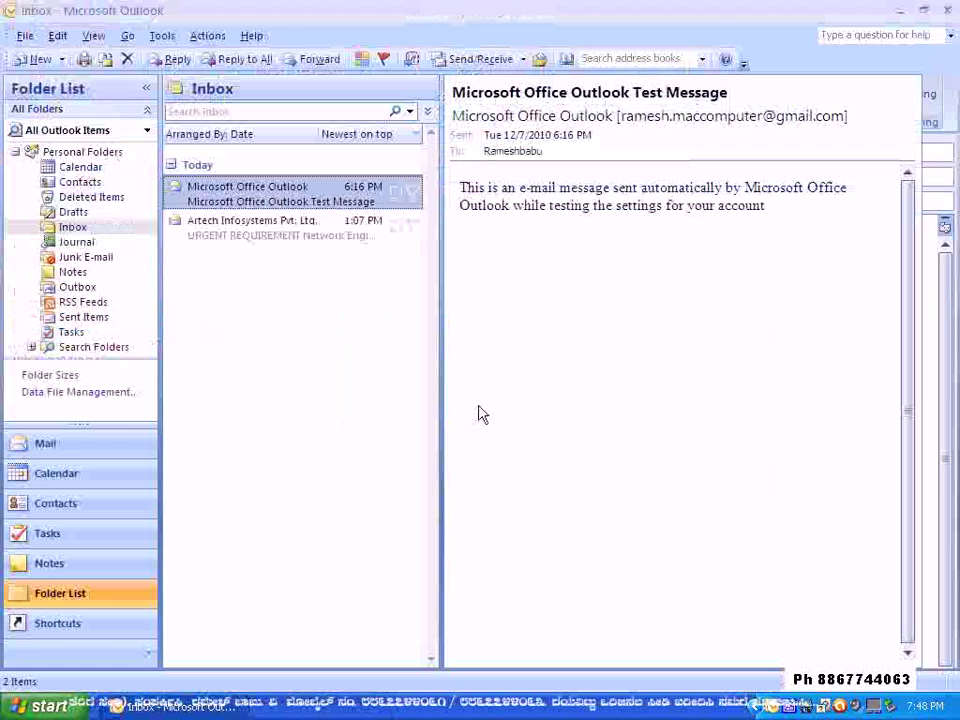
left_click(38, 60)
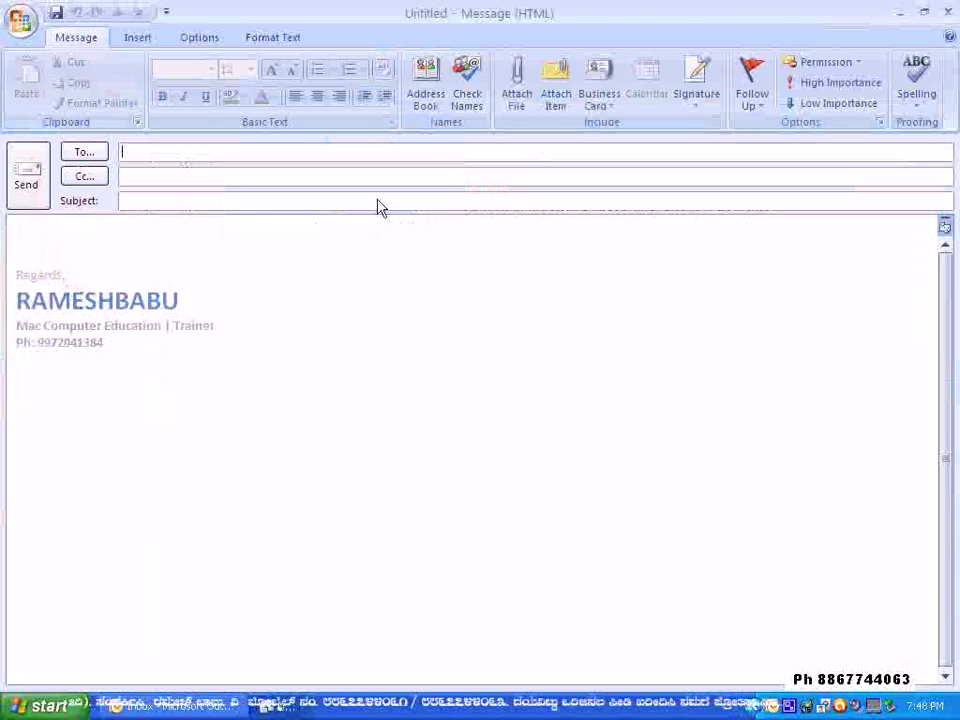
key("Escape")
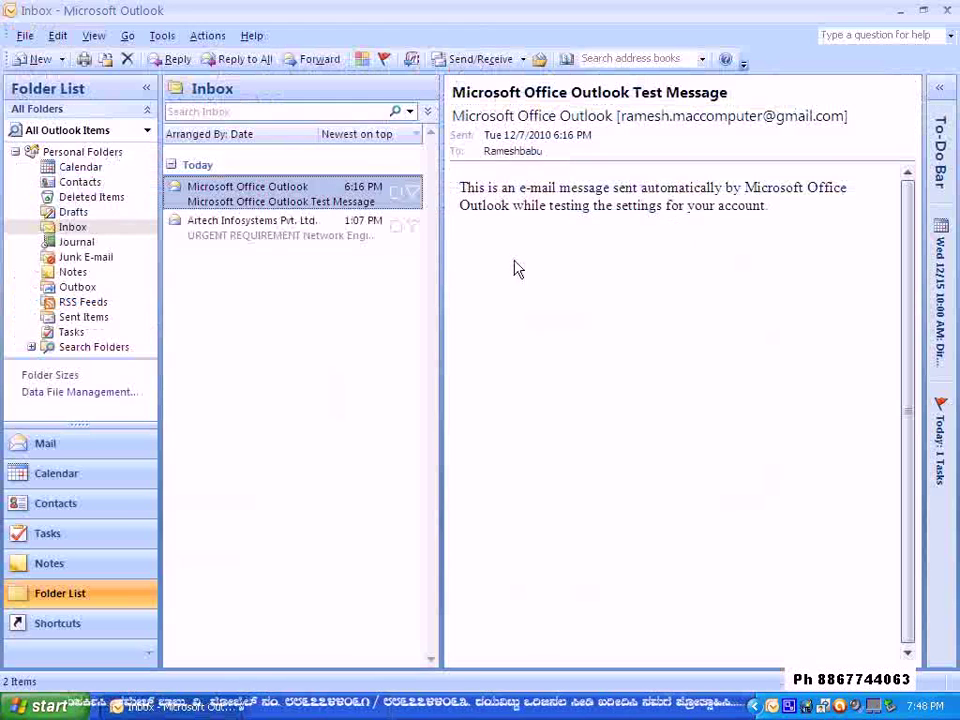
- Reply to the Artech Infosystems mail with two lines of test text
left_click(252, 232)
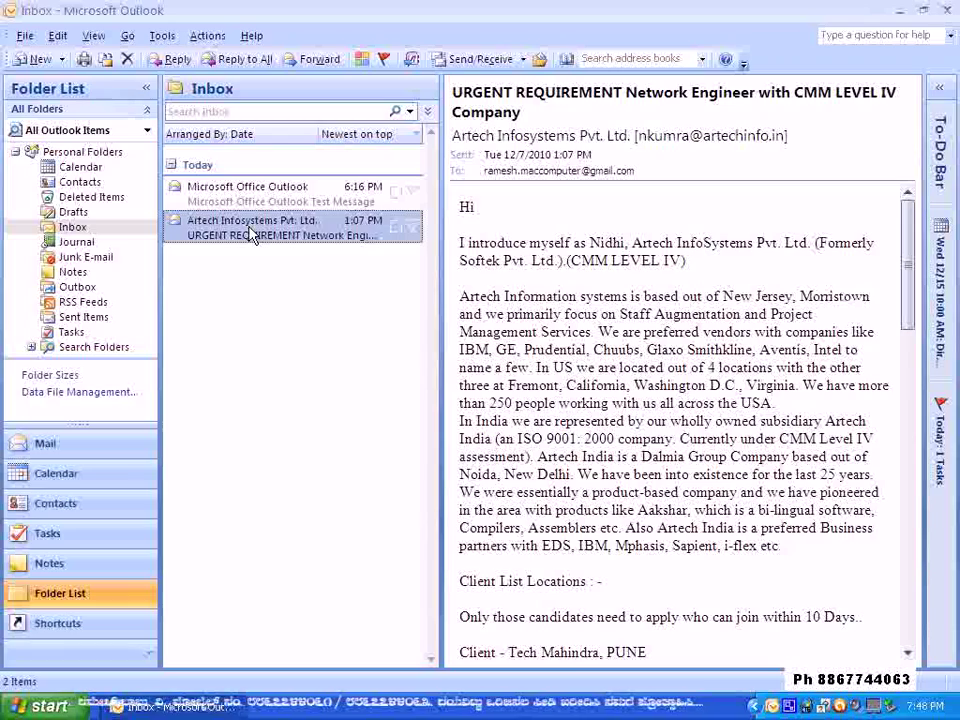
right_click(250, 231)
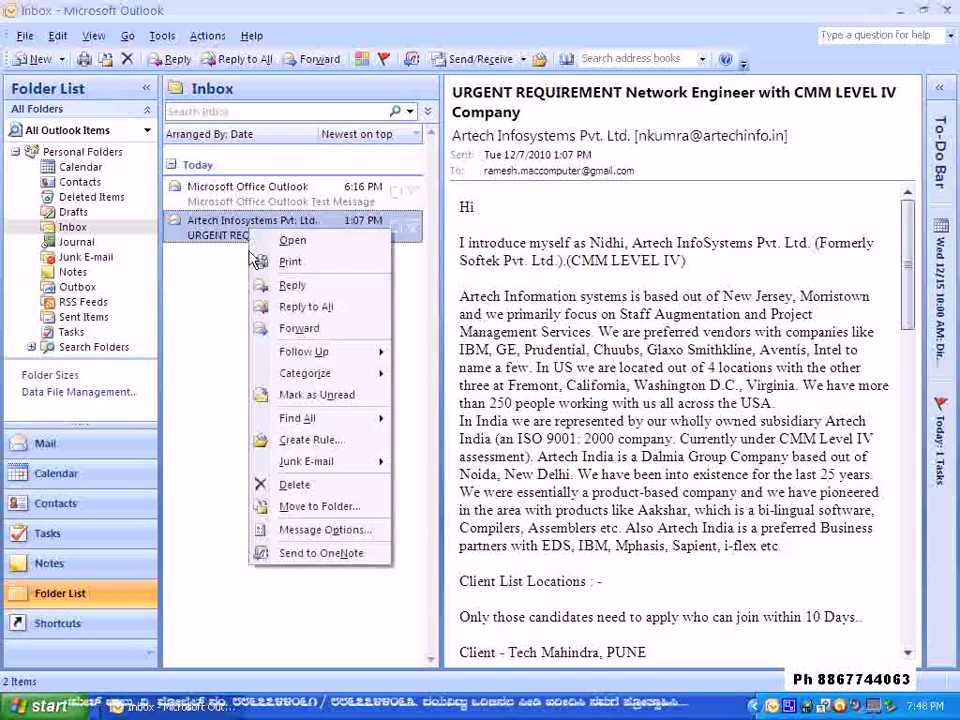
left_click(292, 287)
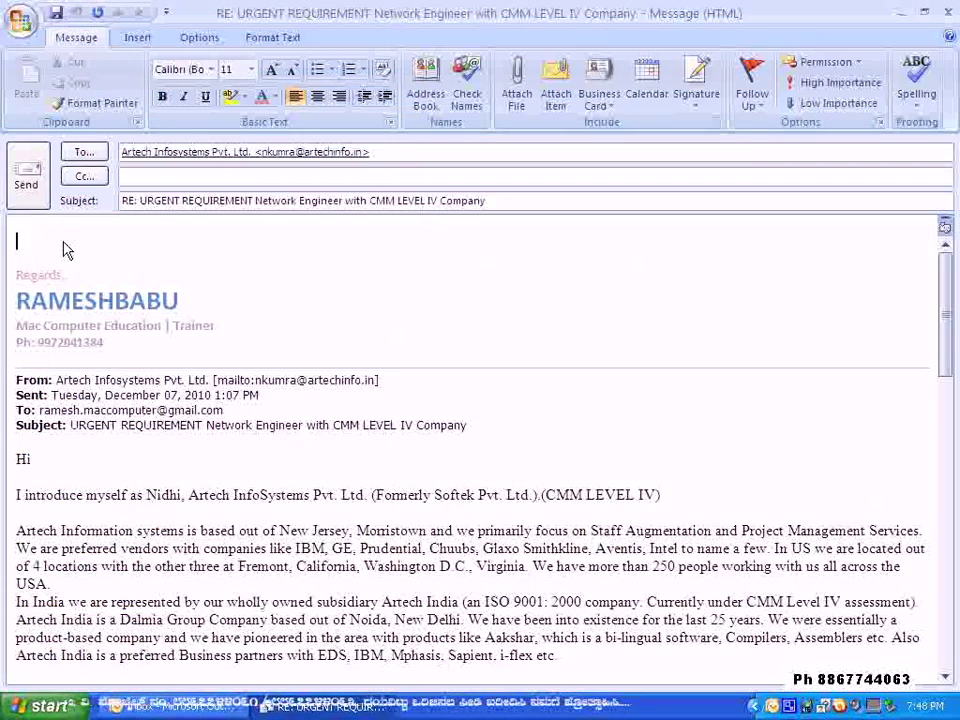
type("gygtyftyfyftyf")
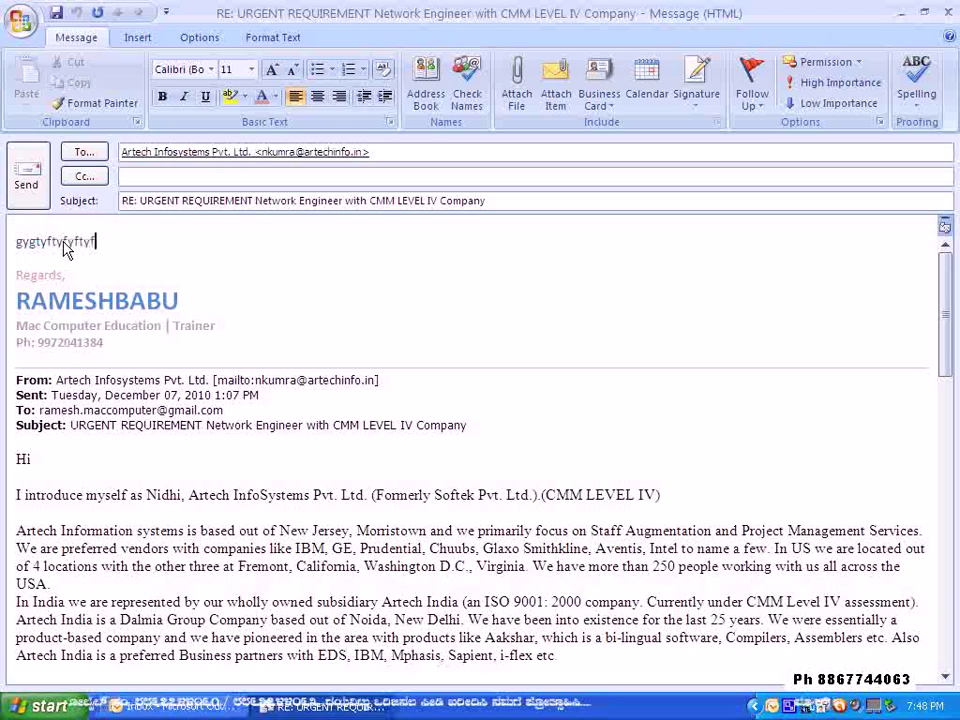
key("Return")
key("Return")
key("Return")
key("Return")
key("Return")
key("Return")
type("Nhbhbvbv bg")
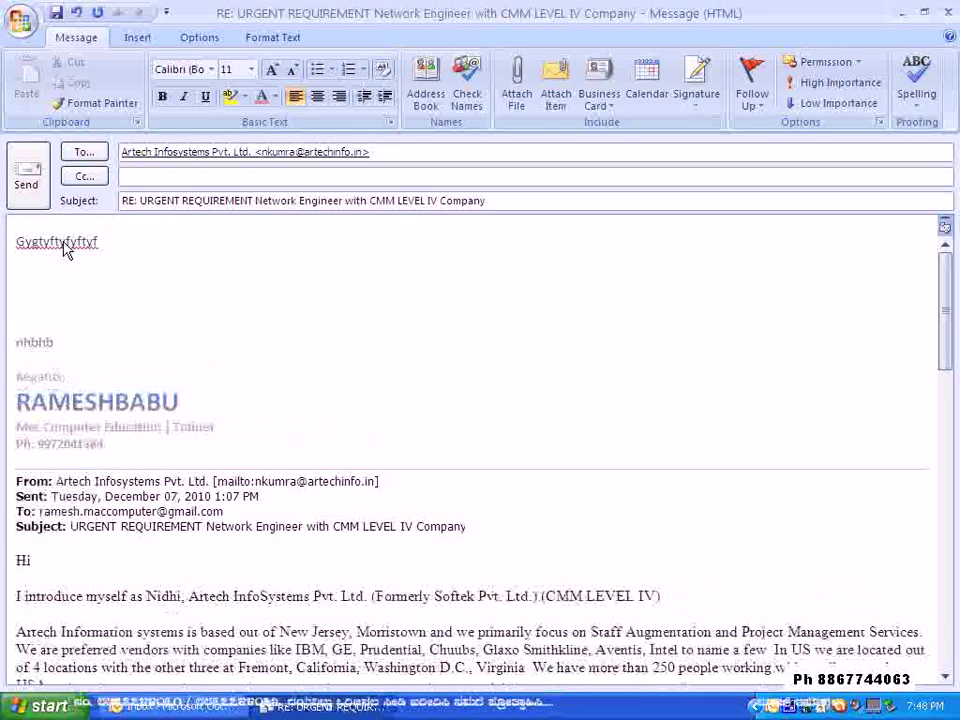
type(" vg fg")
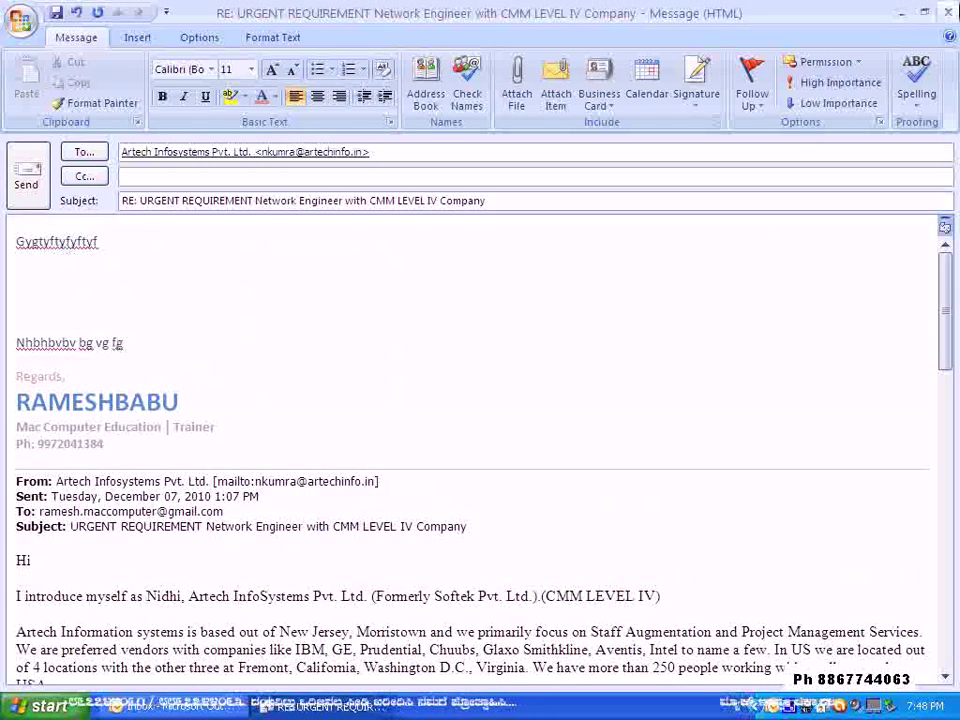
- Close the test reply without saving it and minimize Outlook to the desktop
left_click(946, 12)
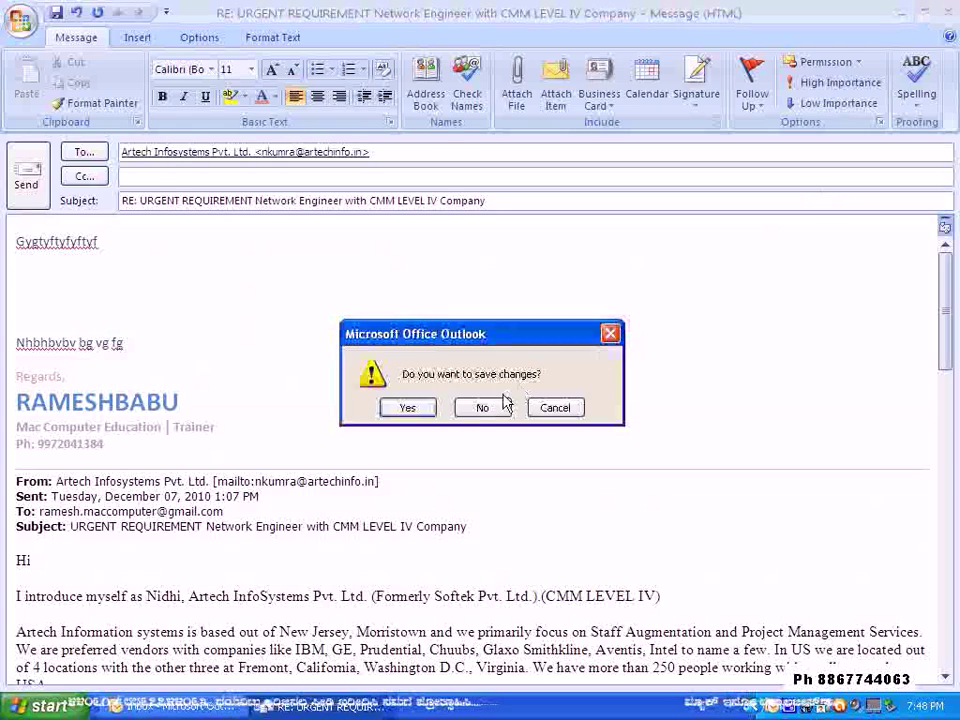
left_click(482, 407)
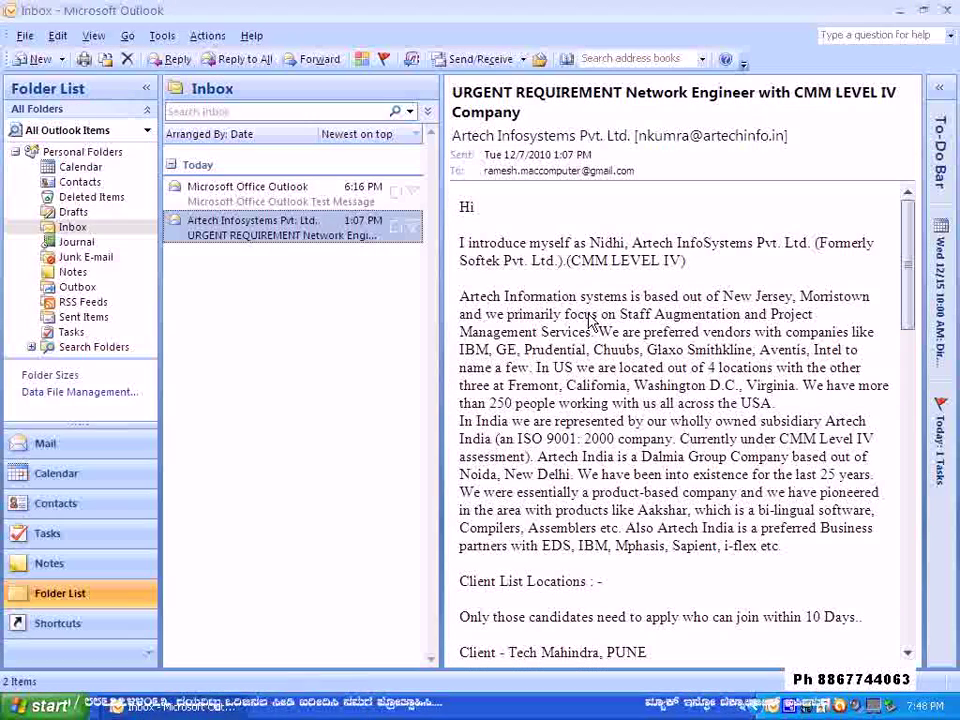
left_click(898, 12)
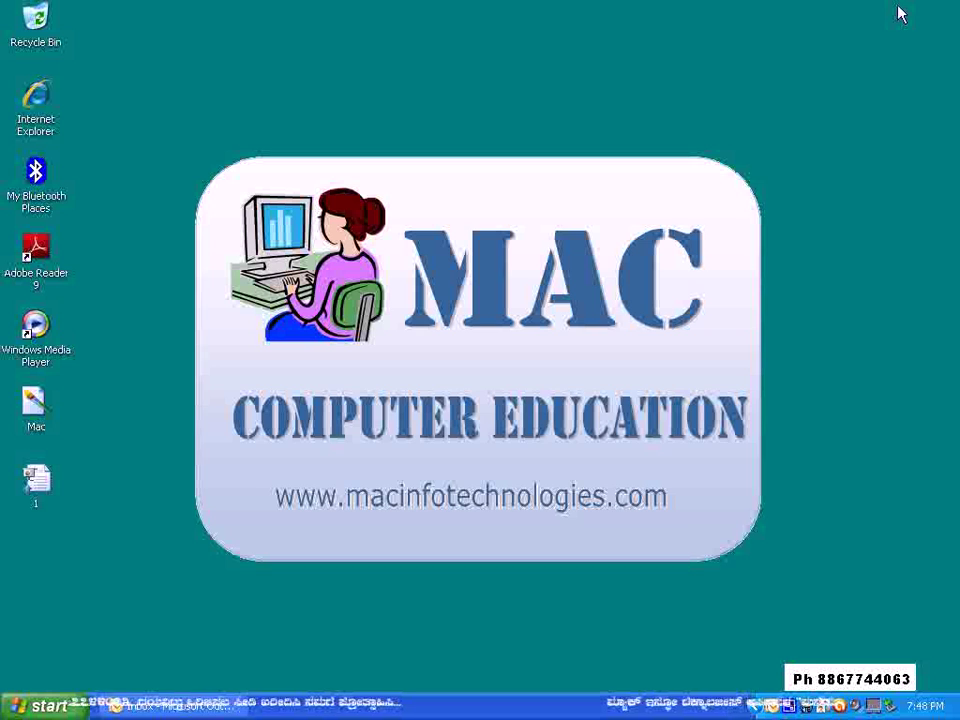